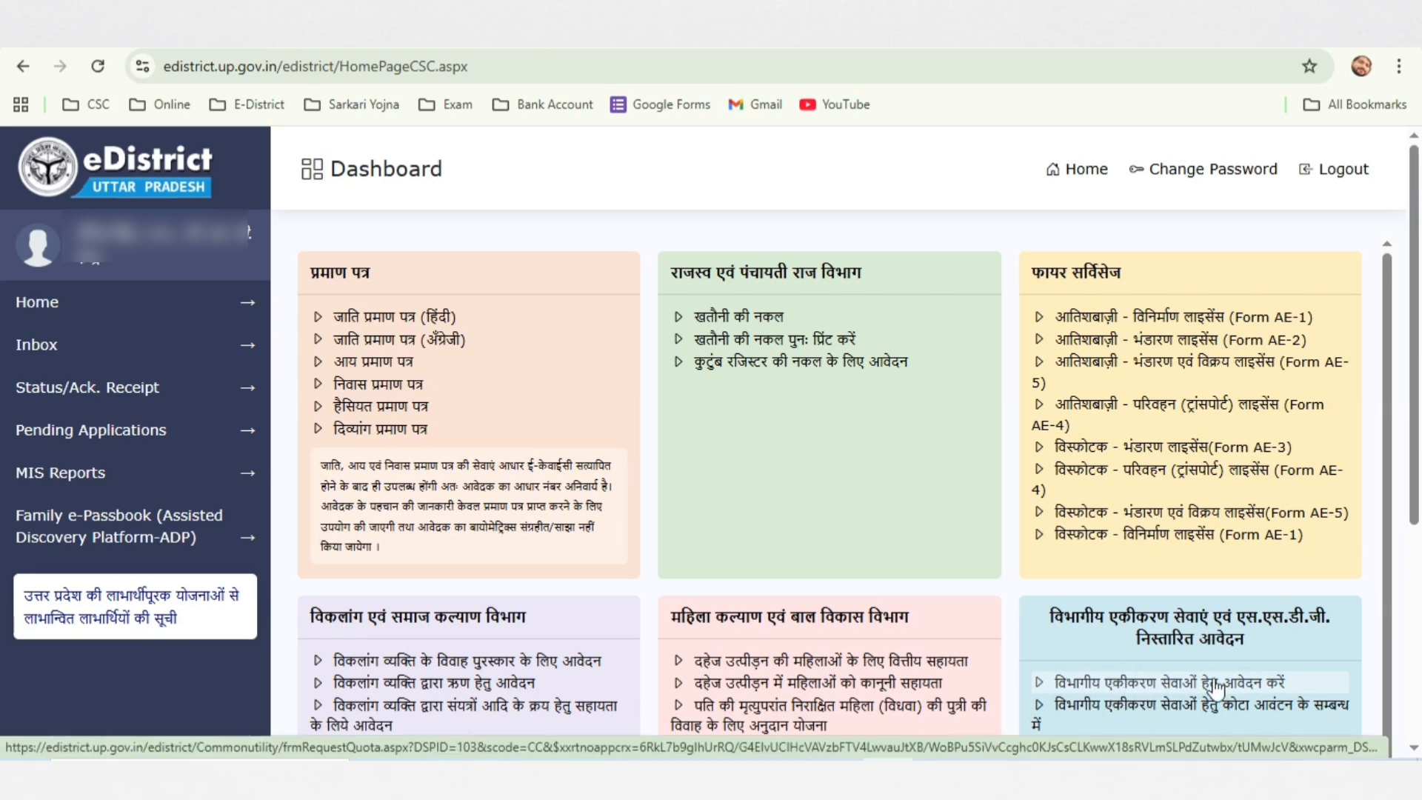
# - Open the NFSA section of the Food And Civil Supplies (Ration Card) service through the integrated department services application
pyautogui.click(1219, 688)
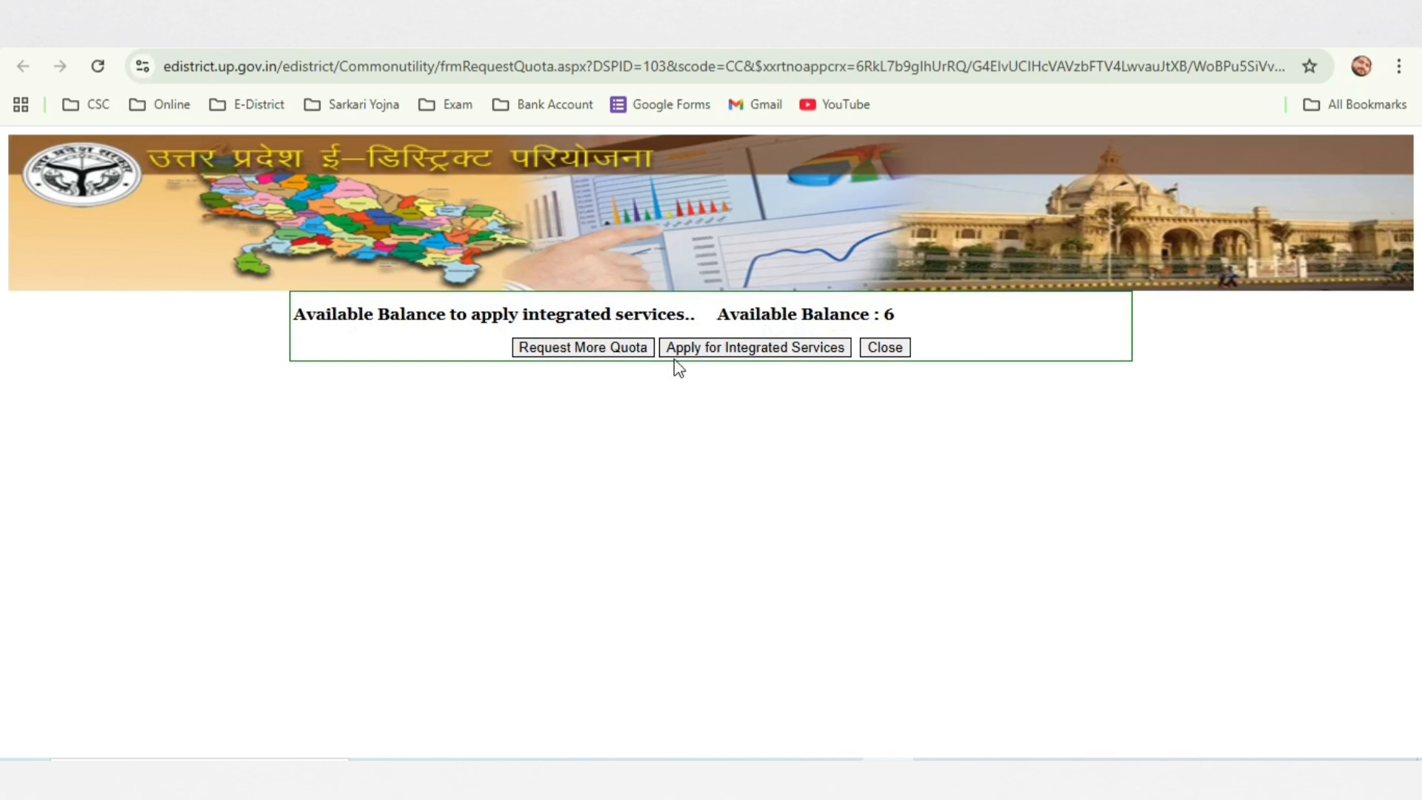
pyautogui.click(720, 353)
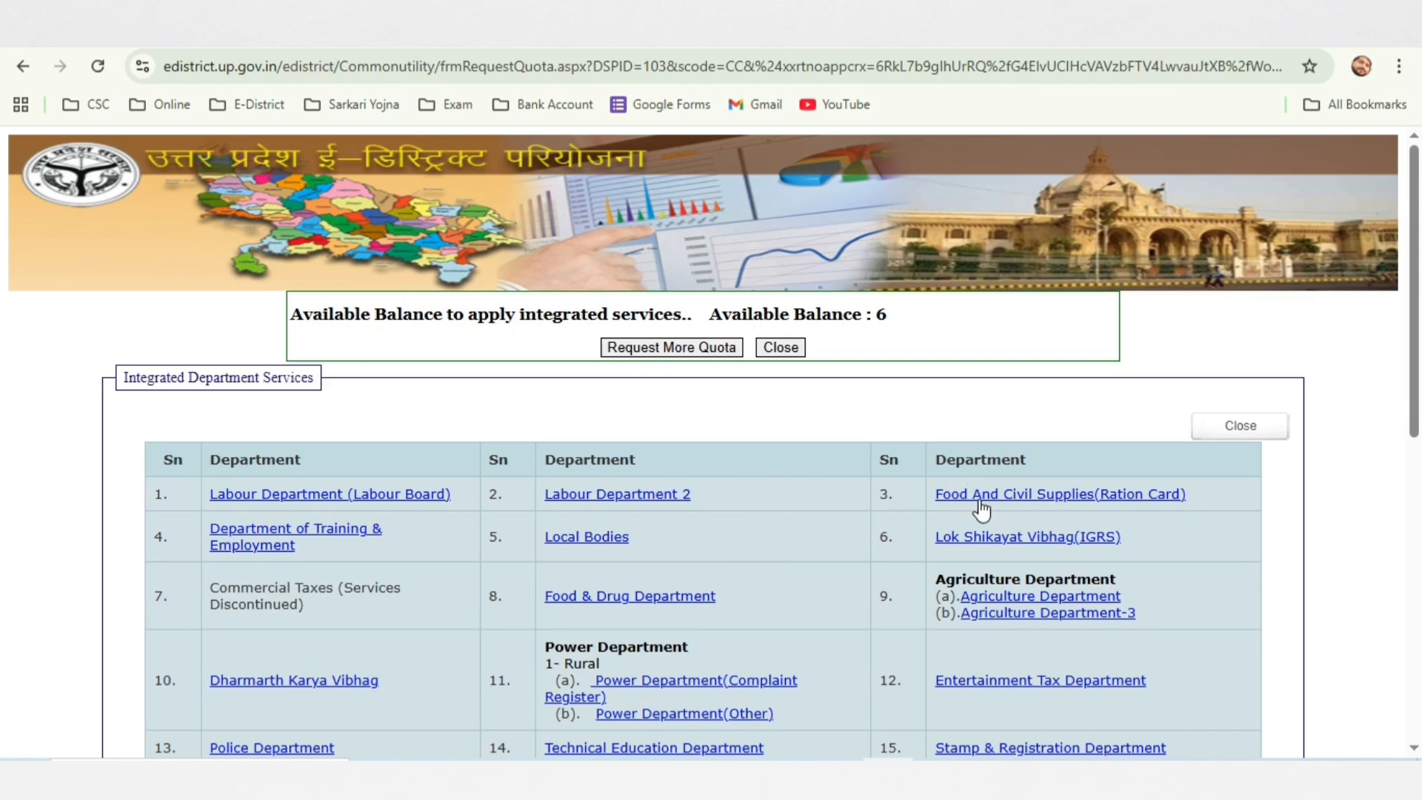
pyautogui.click(1078, 503)
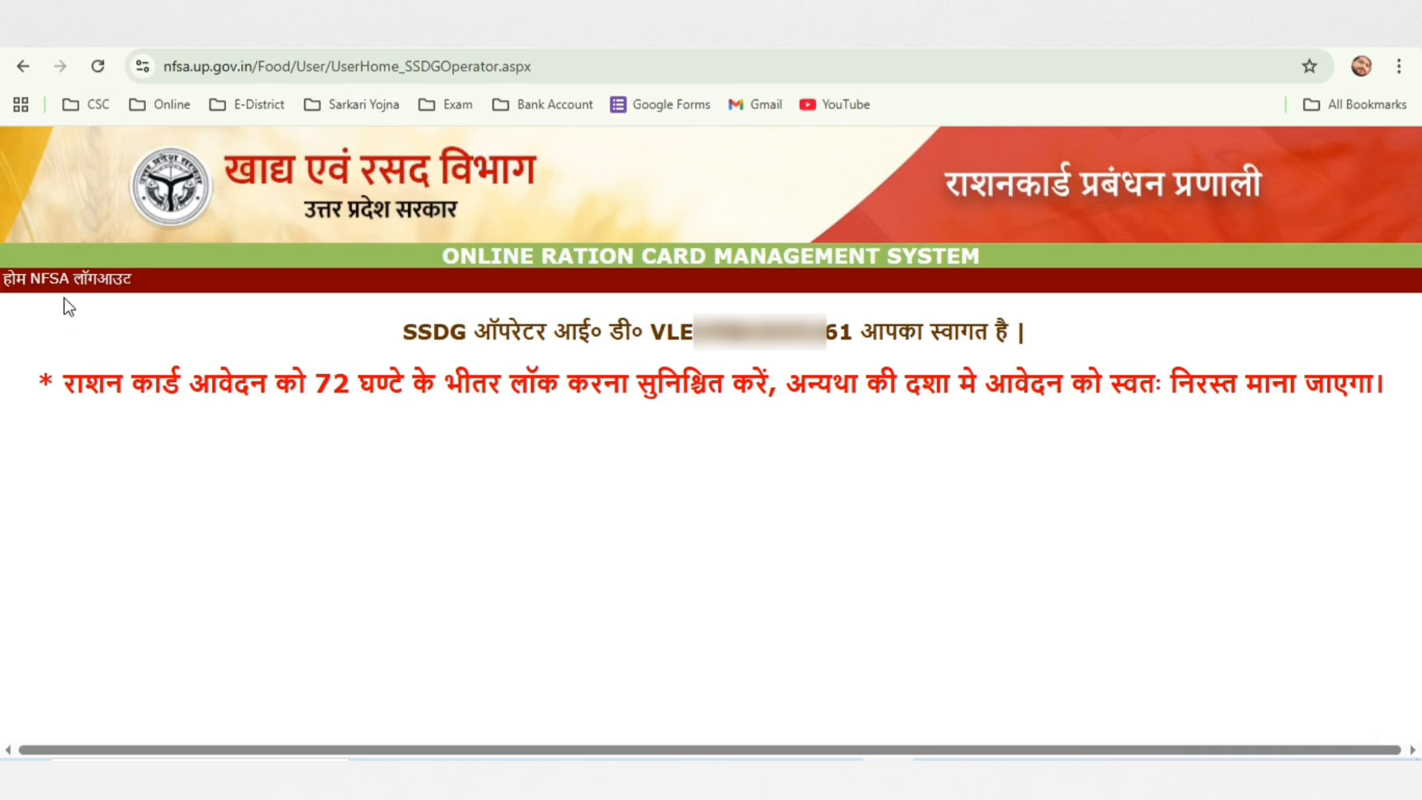
pyautogui.click(47, 280)
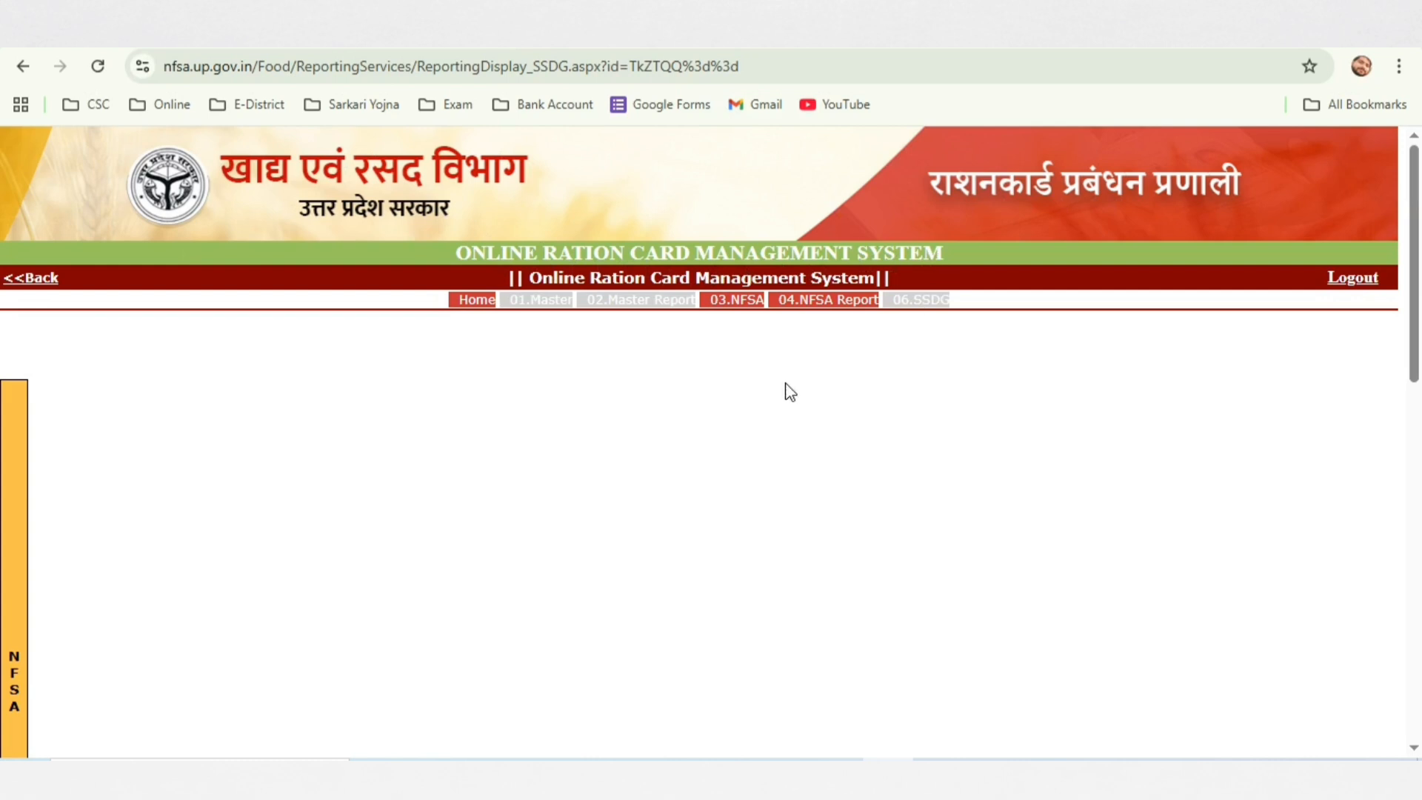
# - Open the new ration card entry form 3.1.1 नयी प्रविष्टि (पात्र गृहस्थी) from the NFSA services
pyautogui.moveTo(6, 399)
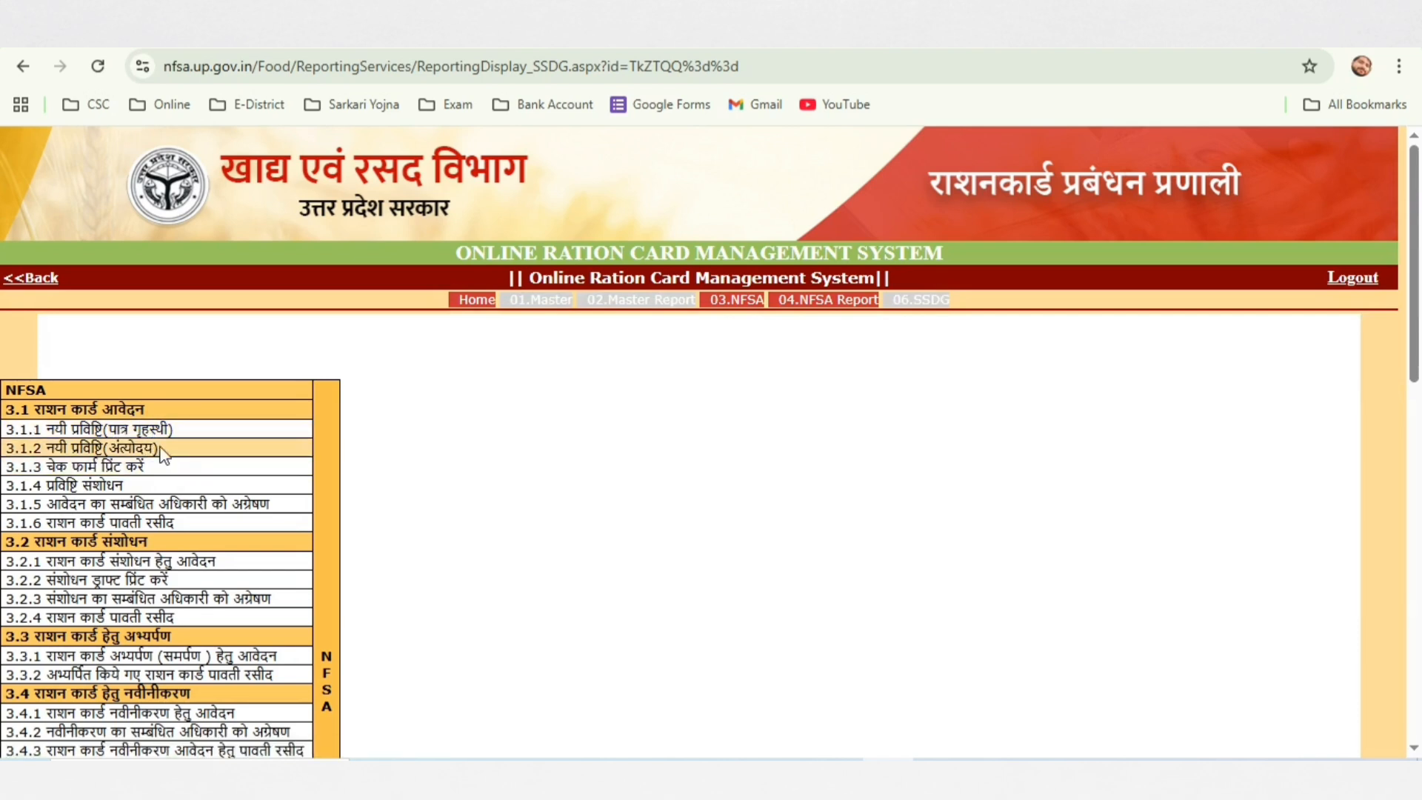
pyautogui.scroll(-3, 163, 474)
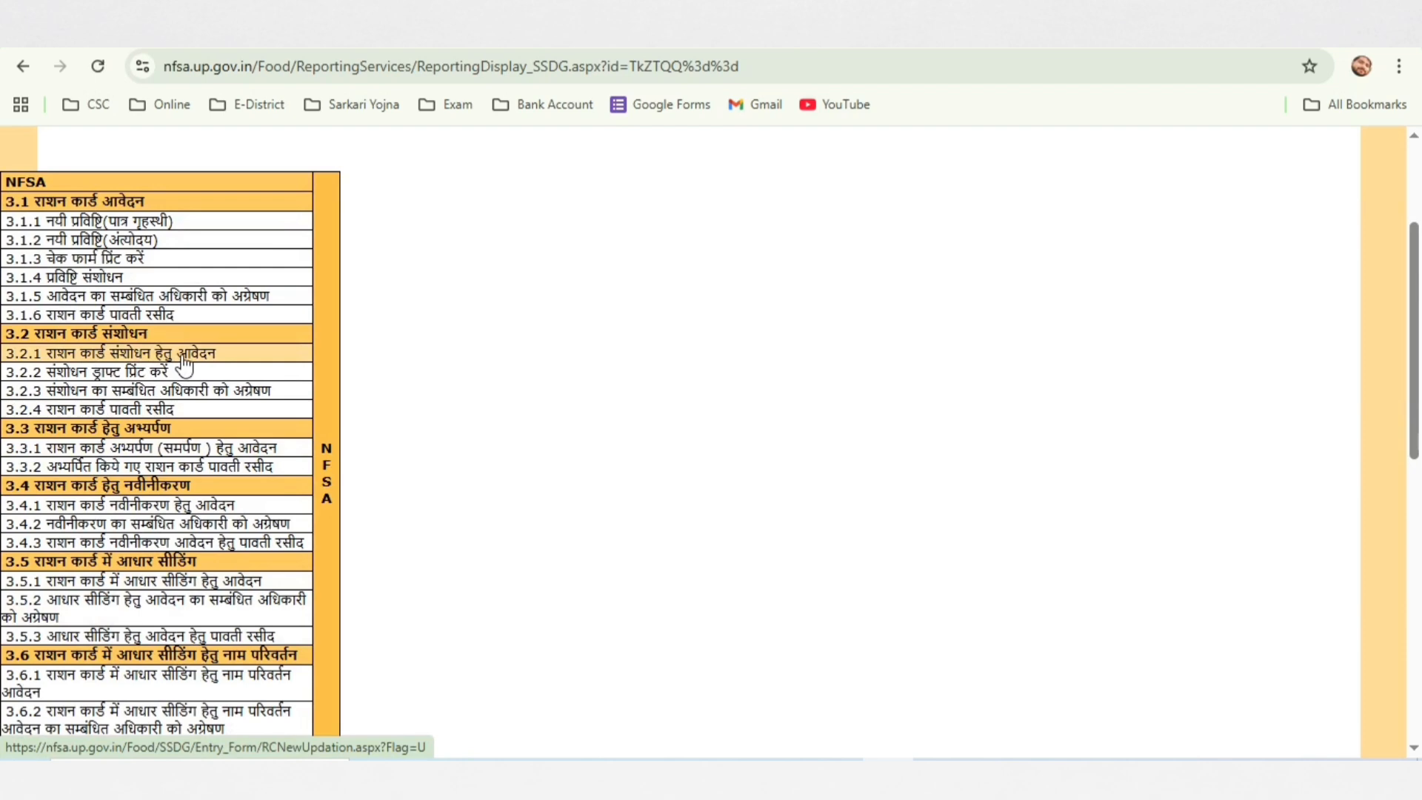
pyautogui.scroll(3, 184, 466)
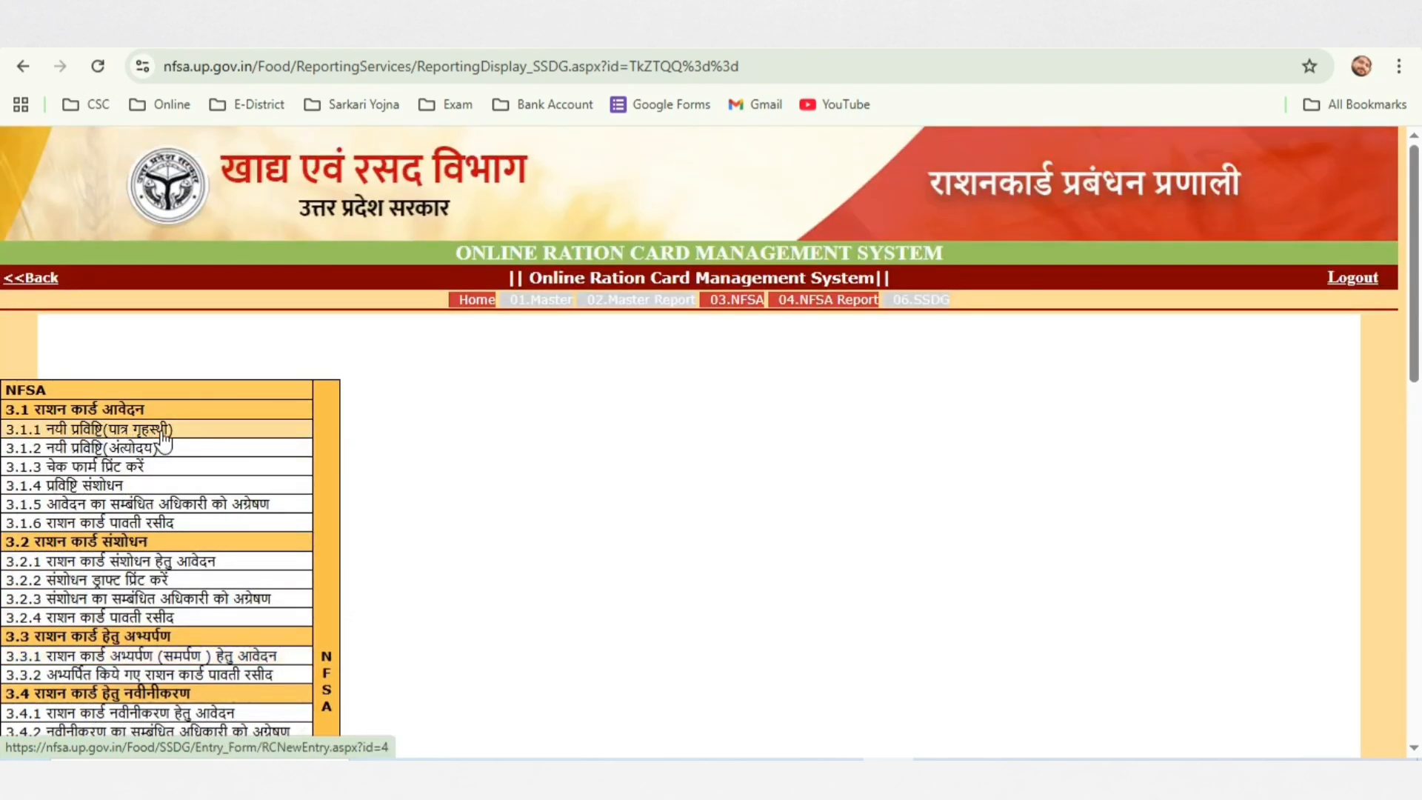
pyautogui.click(162, 435)
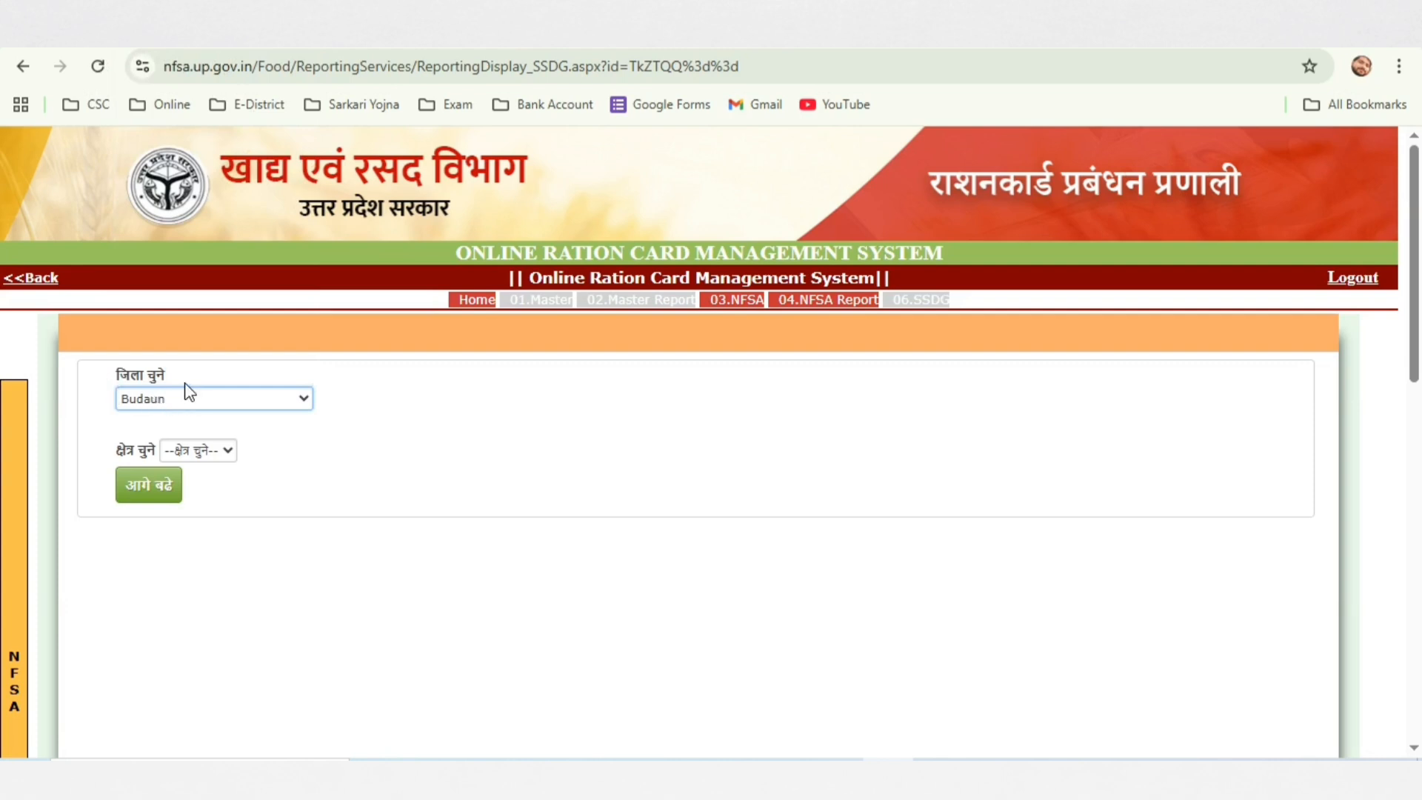
# - Choose the ग्रामीण area for Budaun district and submit the income certificate's application number and certificate ID
pyautogui.click(187, 453)
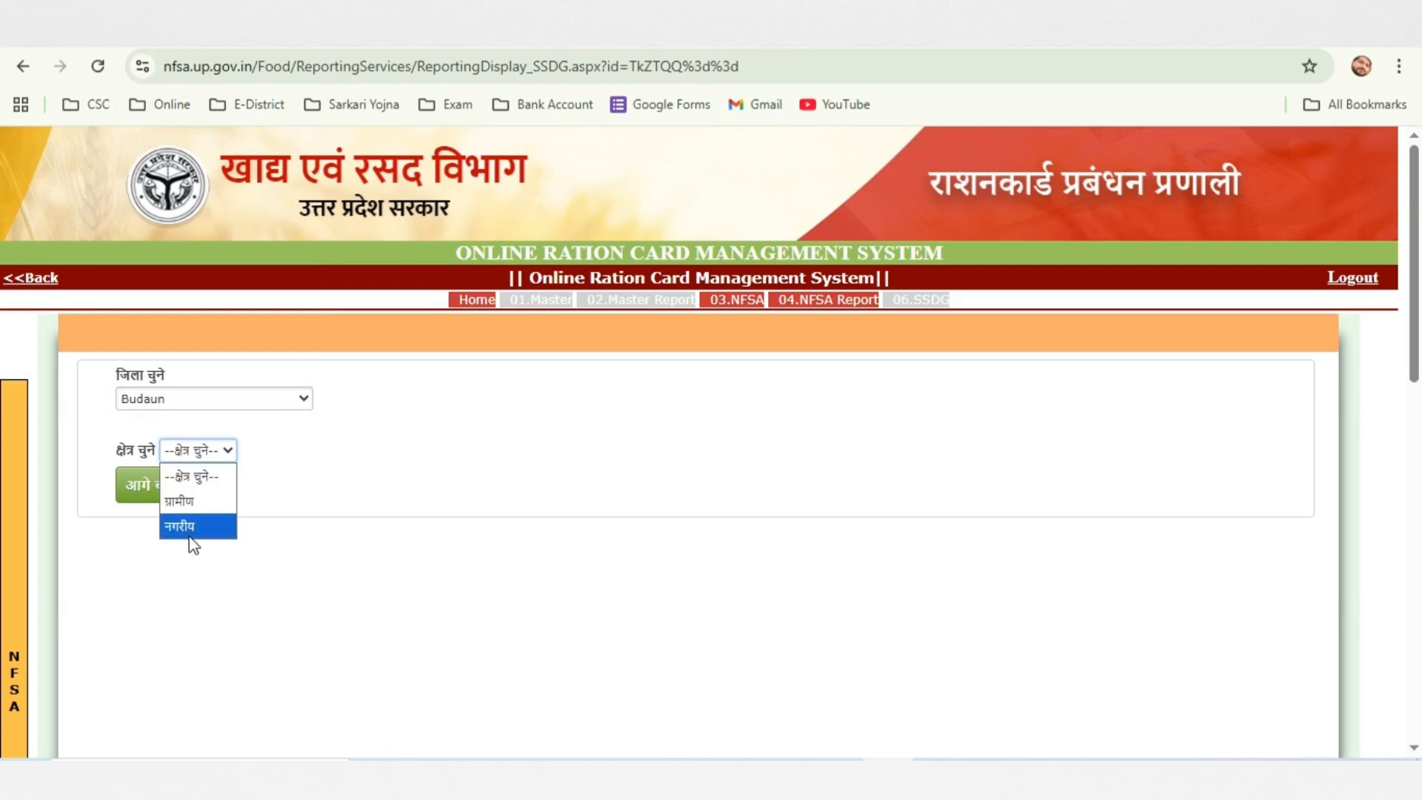
pyautogui.click(191, 498)
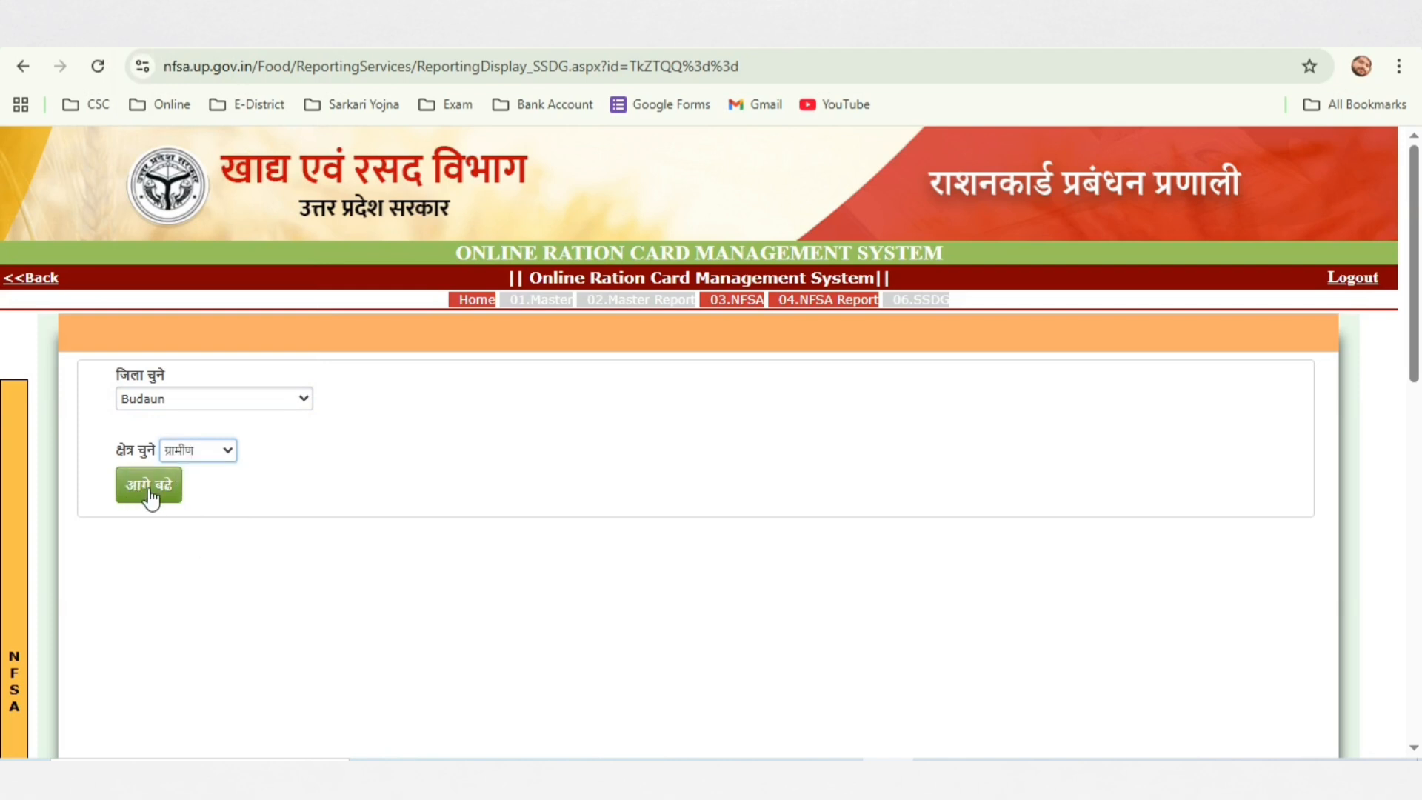
pyautogui.click(156, 490)
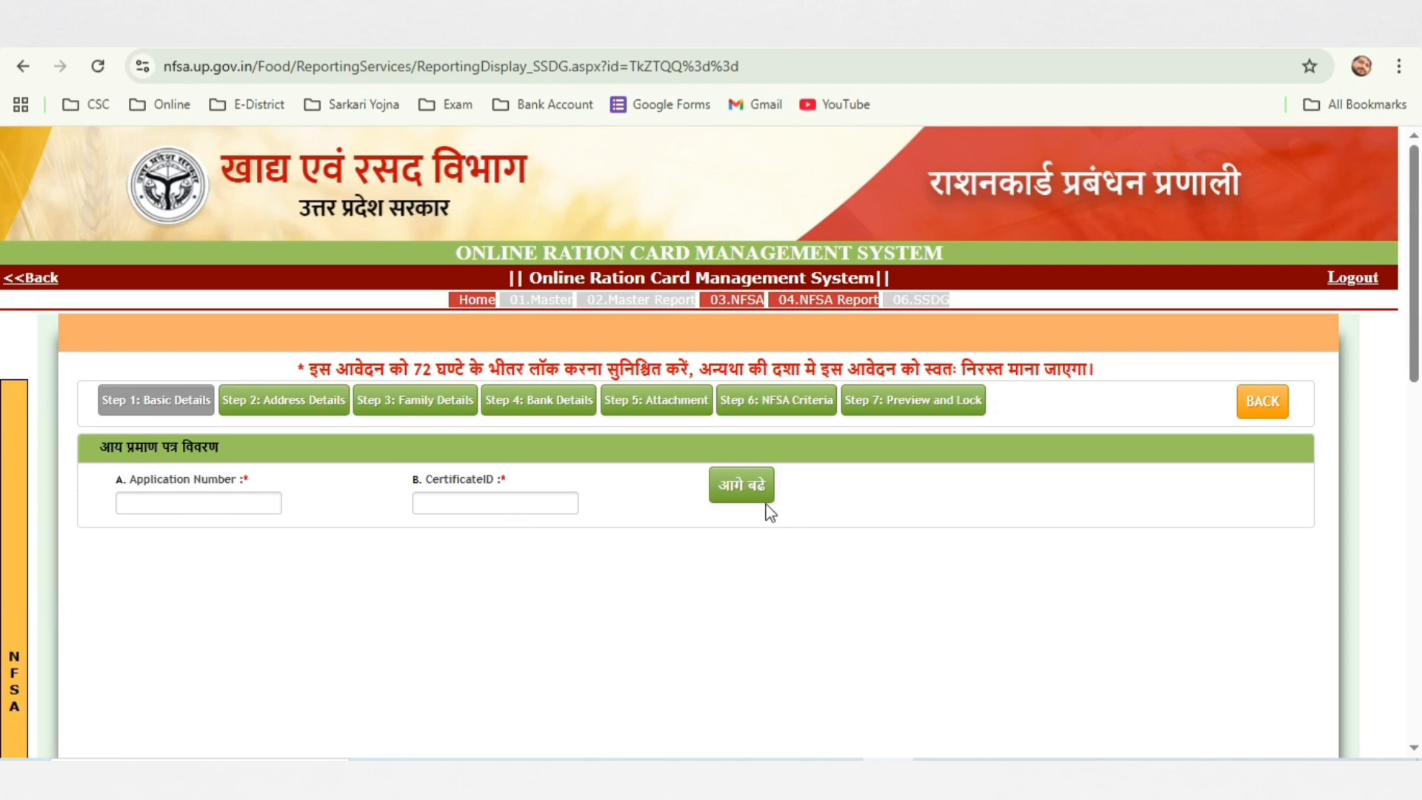
pyautogui.click(738, 489)
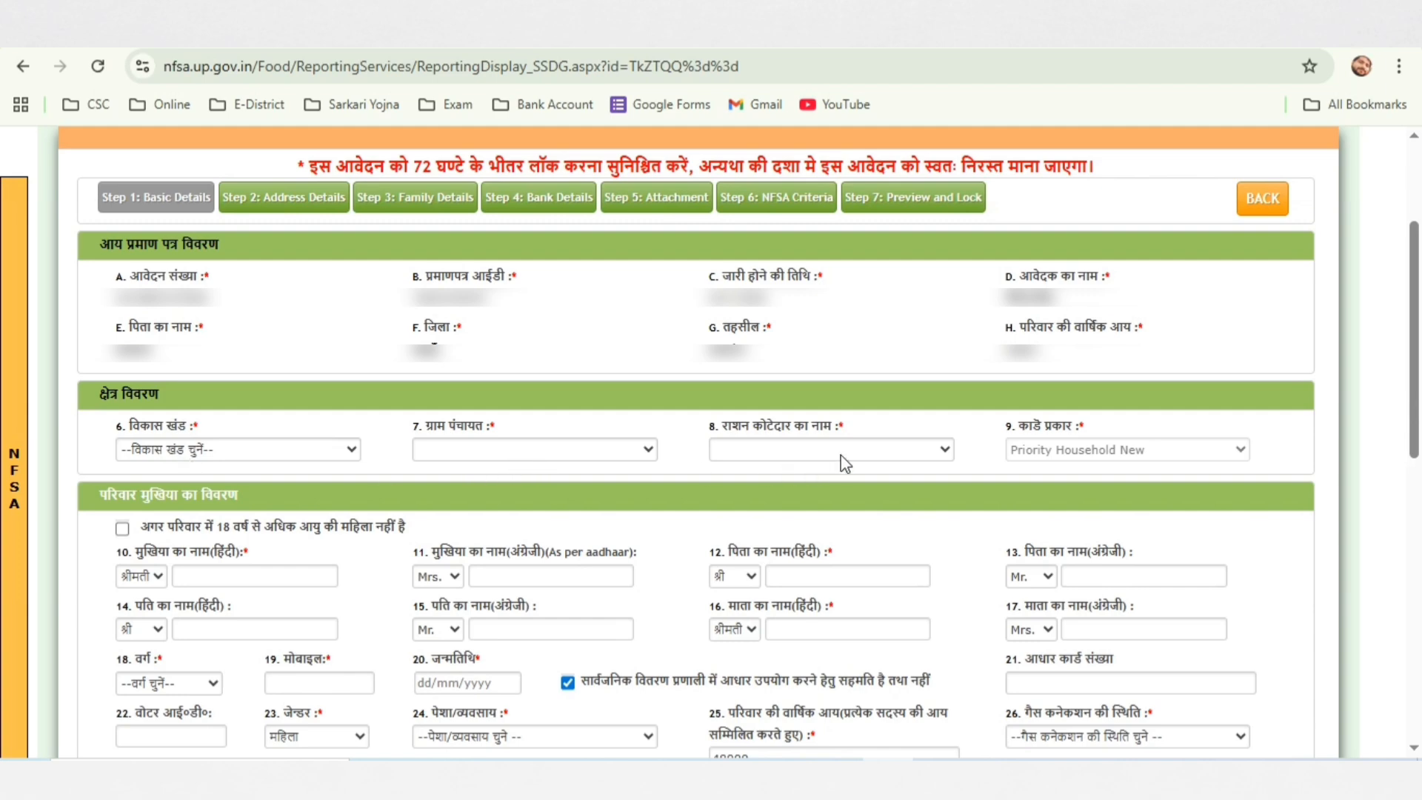
# - In the family head's details, set the category to पिछडे वर्ग and the occupation to गृहणी
pyautogui.scroll(-5, 842, 455)
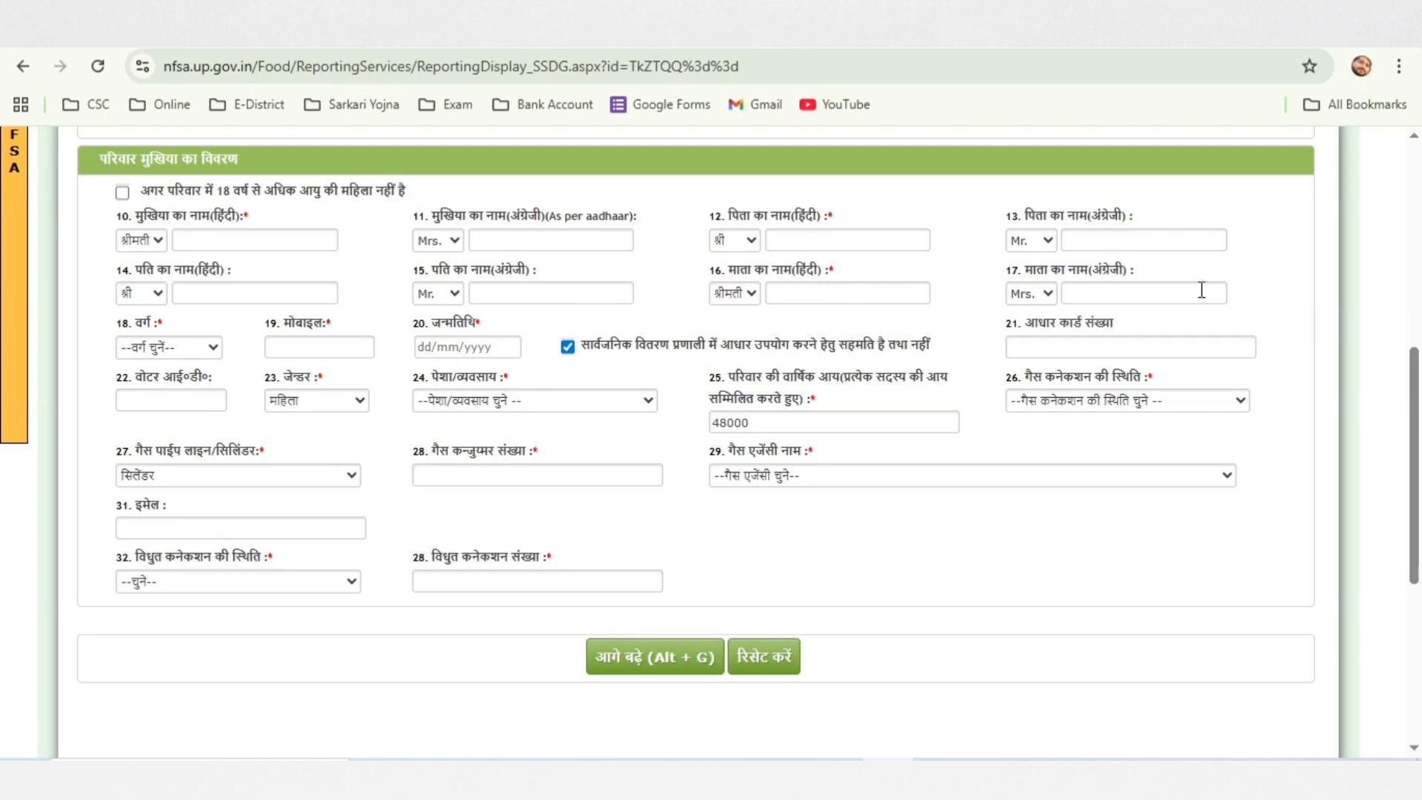
pyautogui.click(171, 353)
pyautogui.click(161, 426)
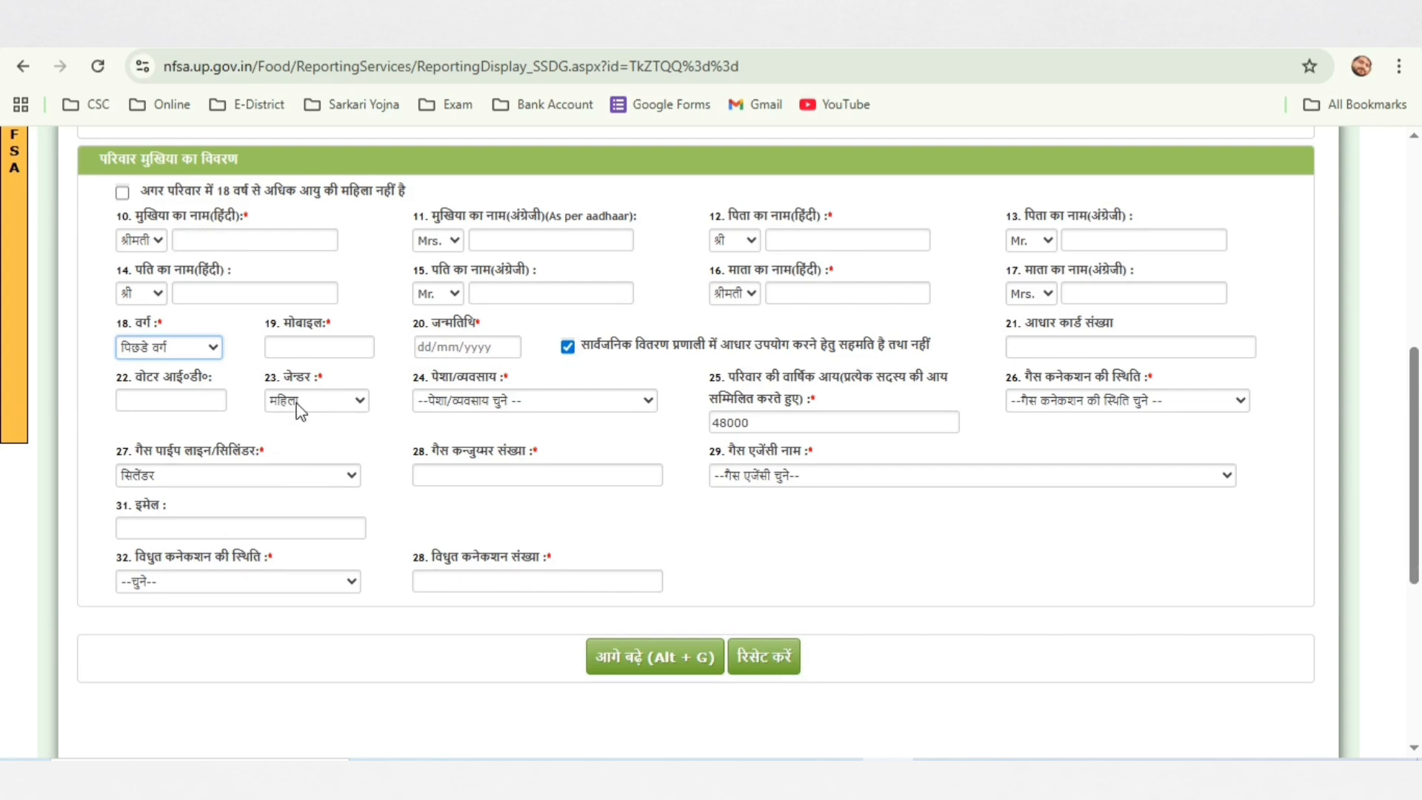
pyautogui.click(508, 409)
pyautogui.click(474, 171)
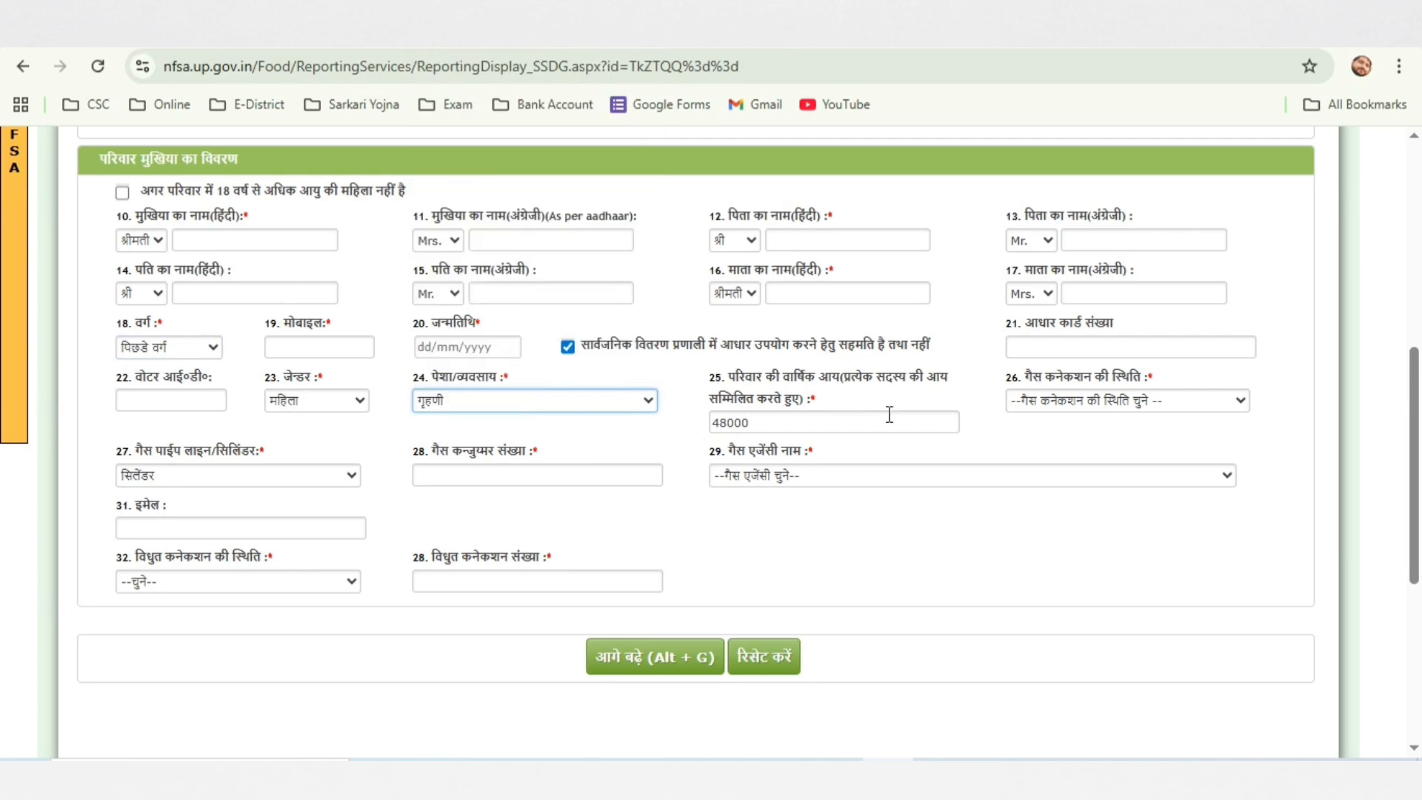
# - Set both the gas connection status and the electricity connection status of the family head to नहीं
pyautogui.click(1104, 405)
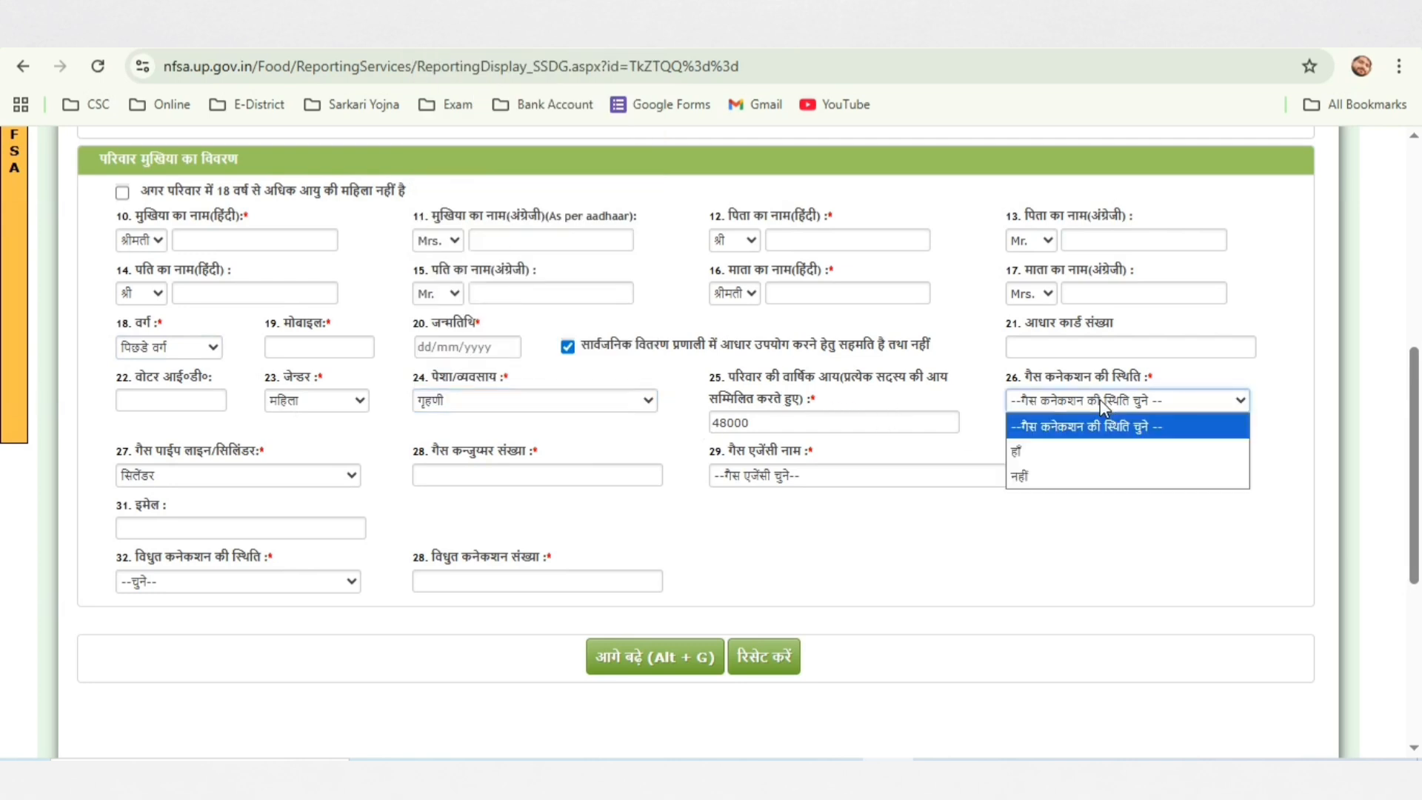
pyautogui.click(1001, 514)
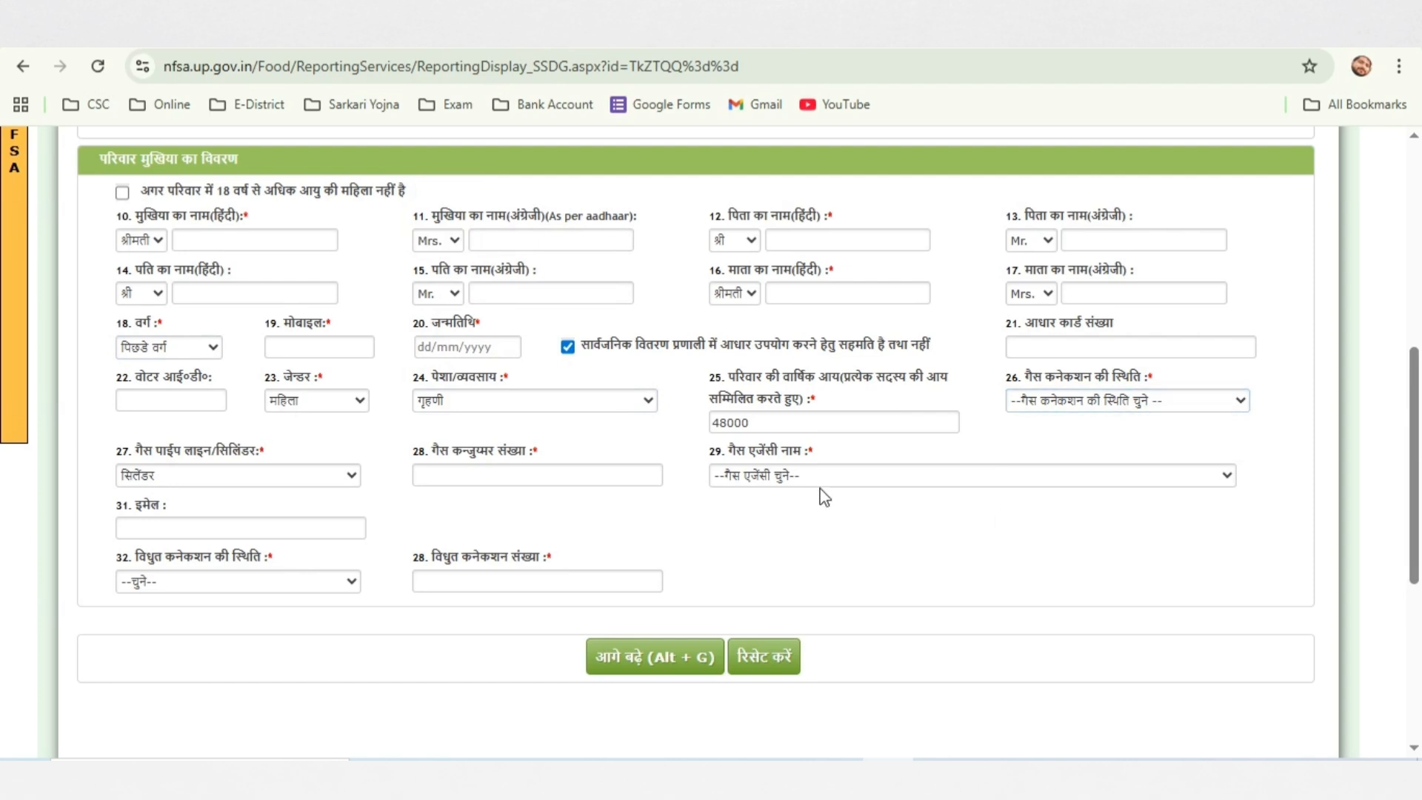
pyautogui.click(1037, 406)
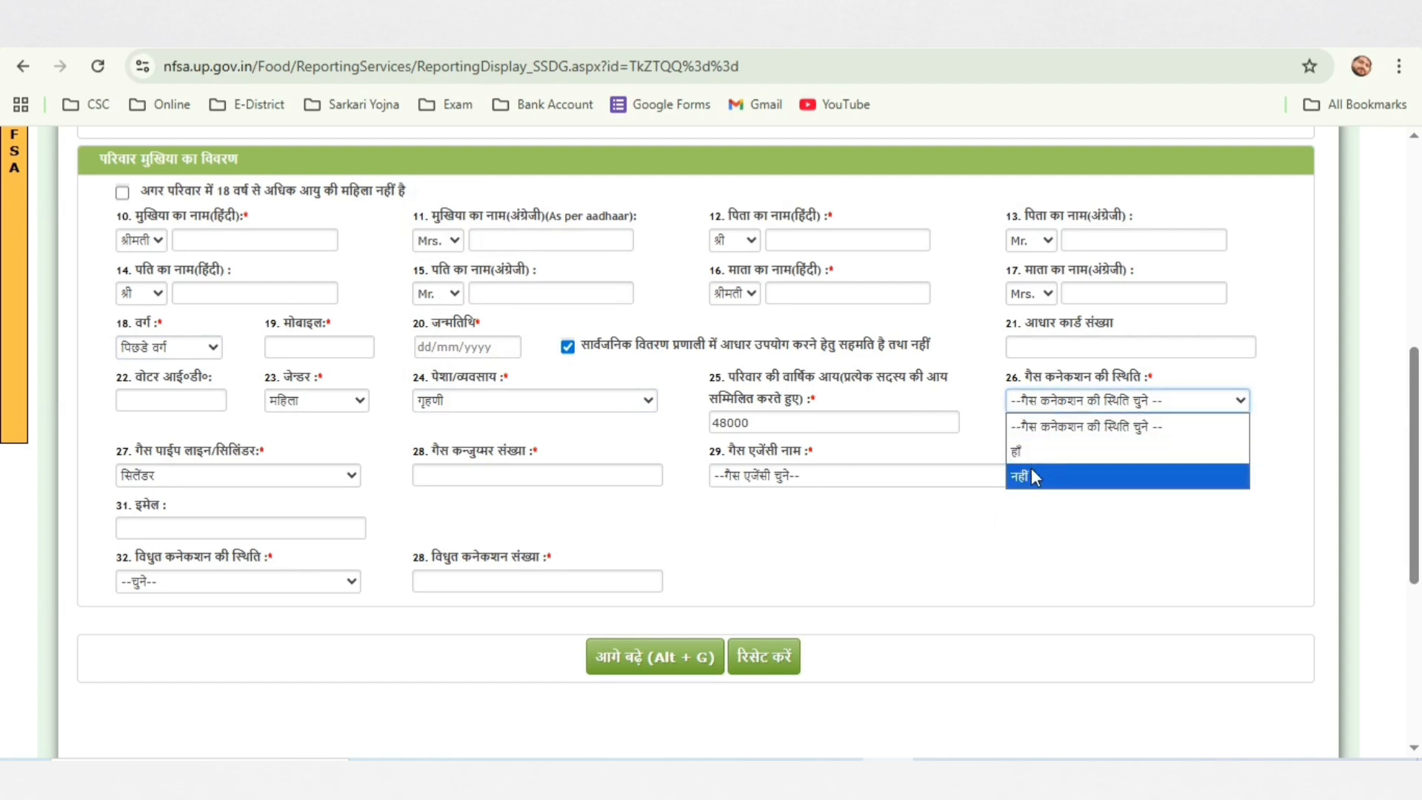
pyautogui.click(1031, 477)
pyautogui.click(175, 522)
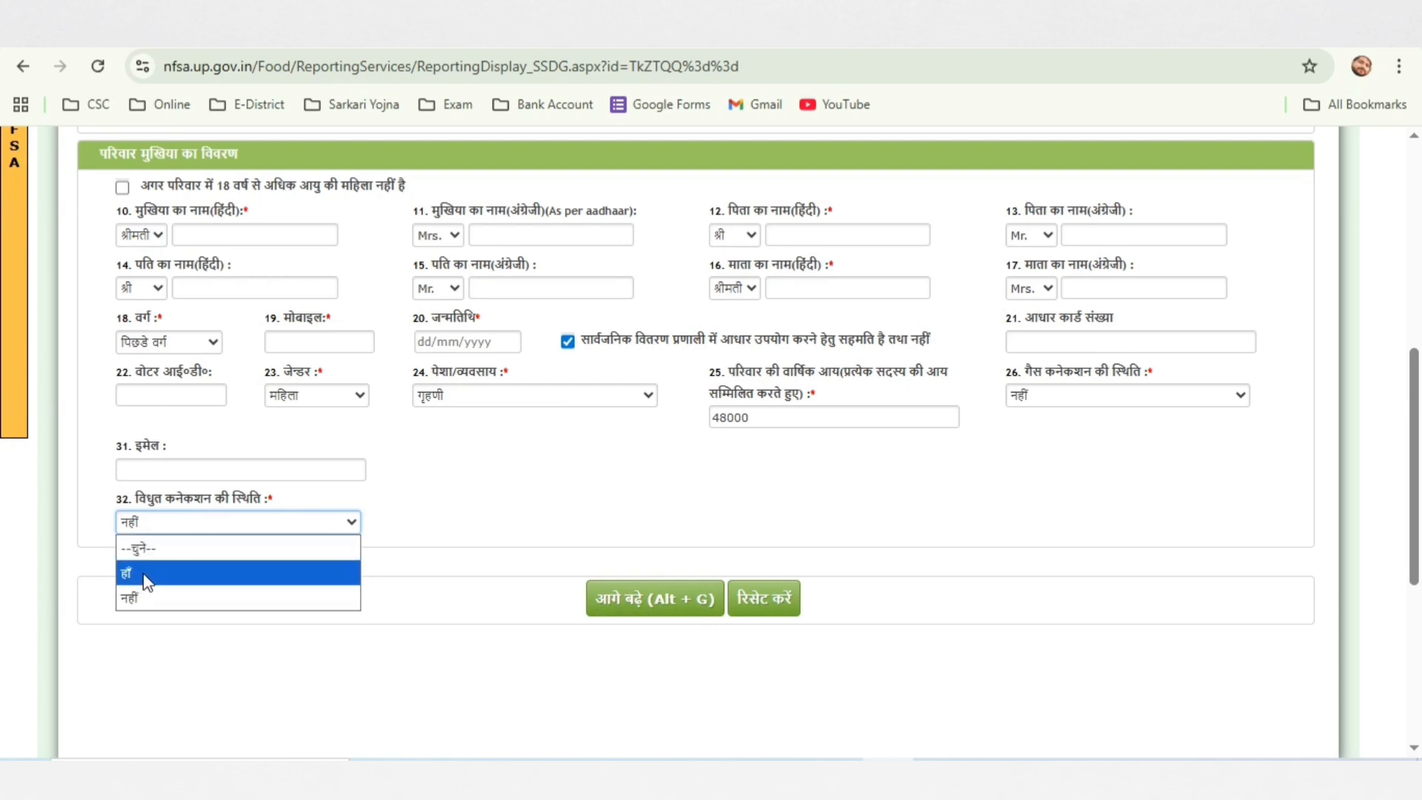
pyautogui.click(180, 608)
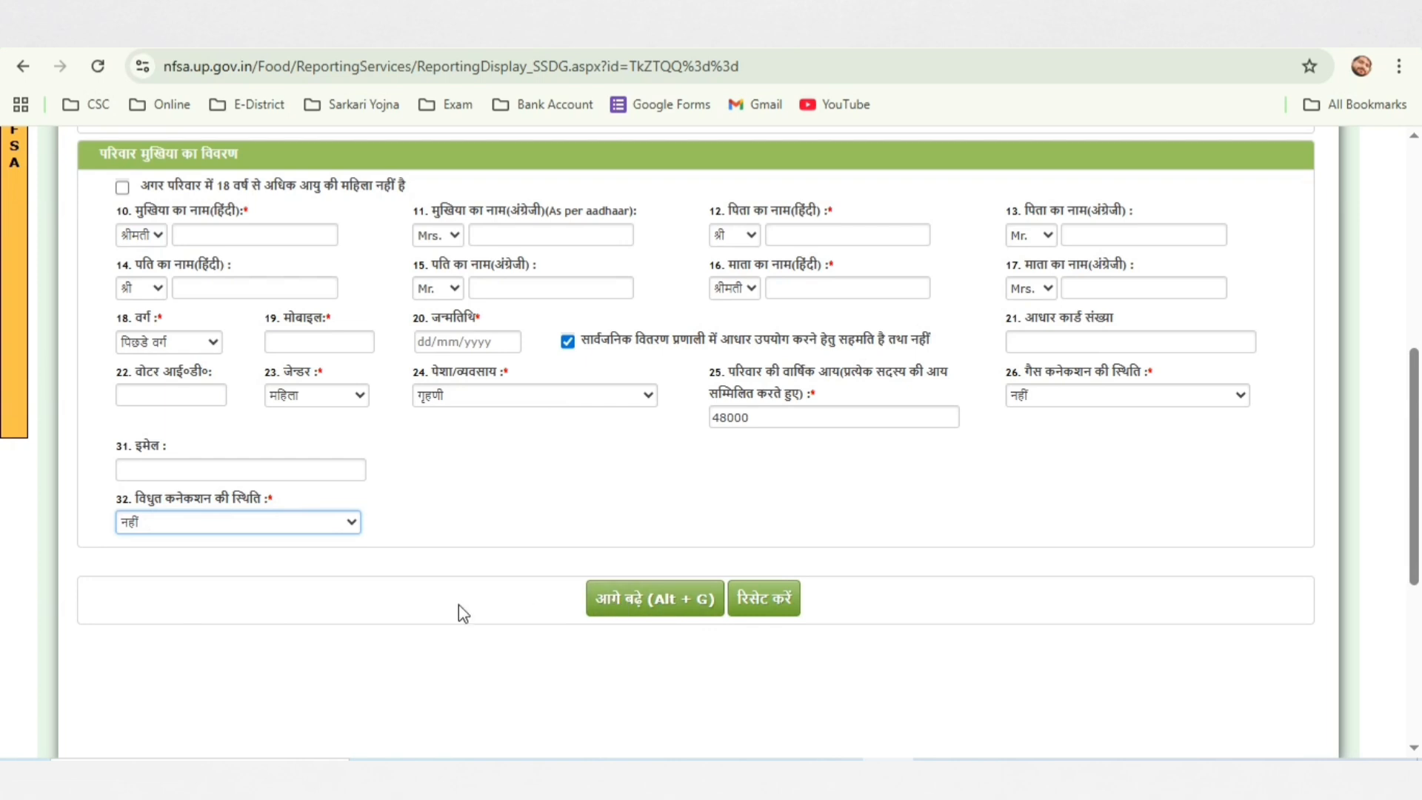
# - Submit the basic details and save the current and permanent address details
pyautogui.hotkey('alt', 'g')
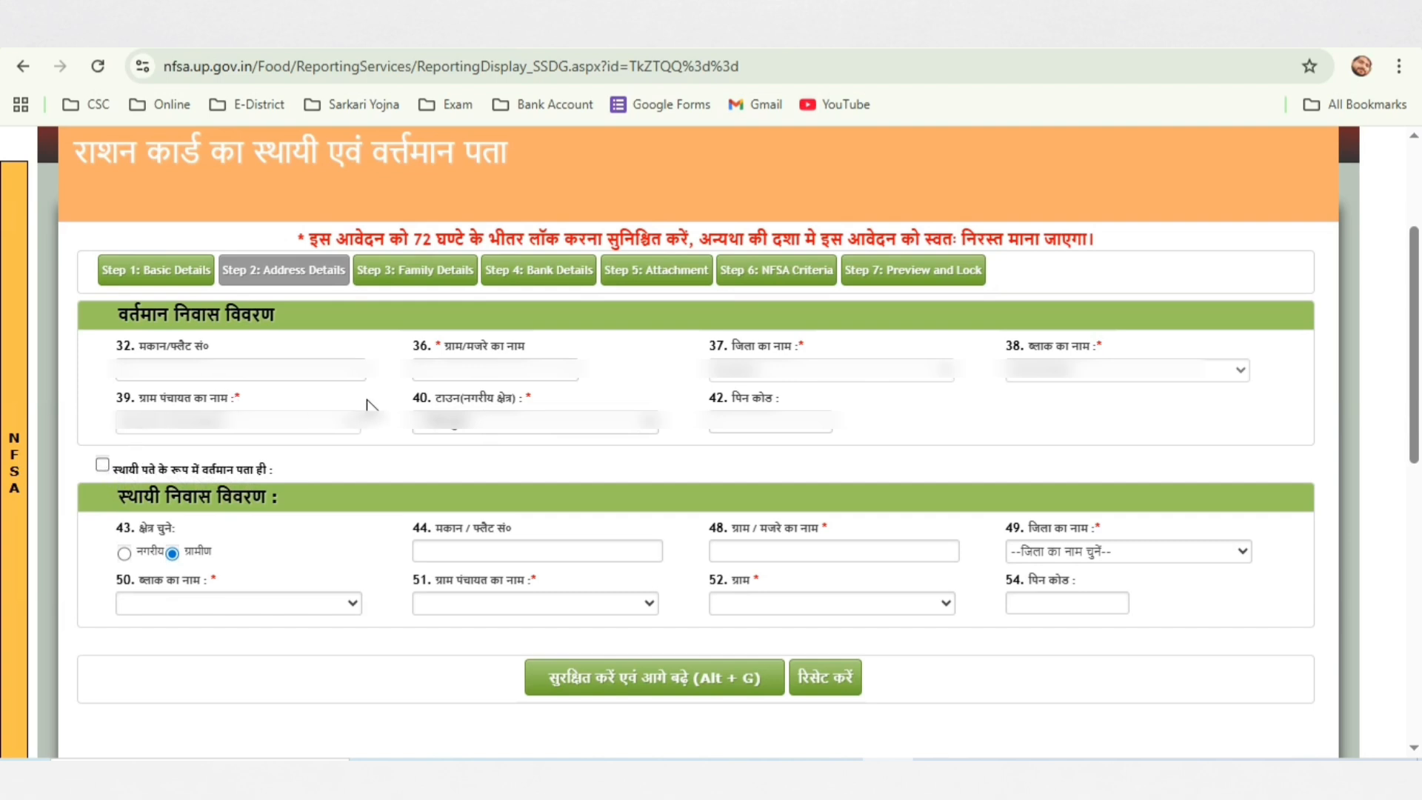
pyautogui.click(672, 696)
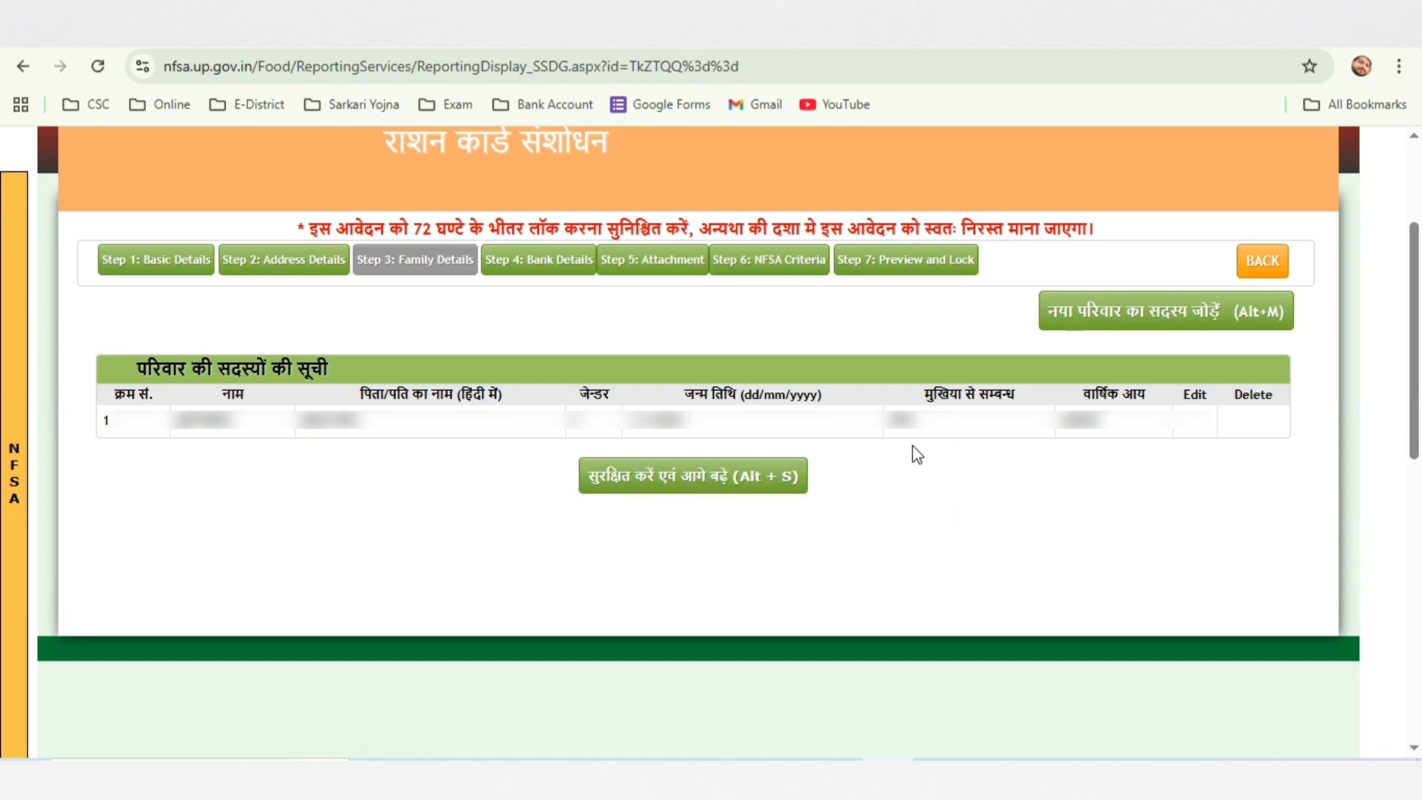
# - Start a new family member entry with the Aadhaar-use consent ticked, and save the family details to reach the bank details
pyautogui.click(1177, 331)
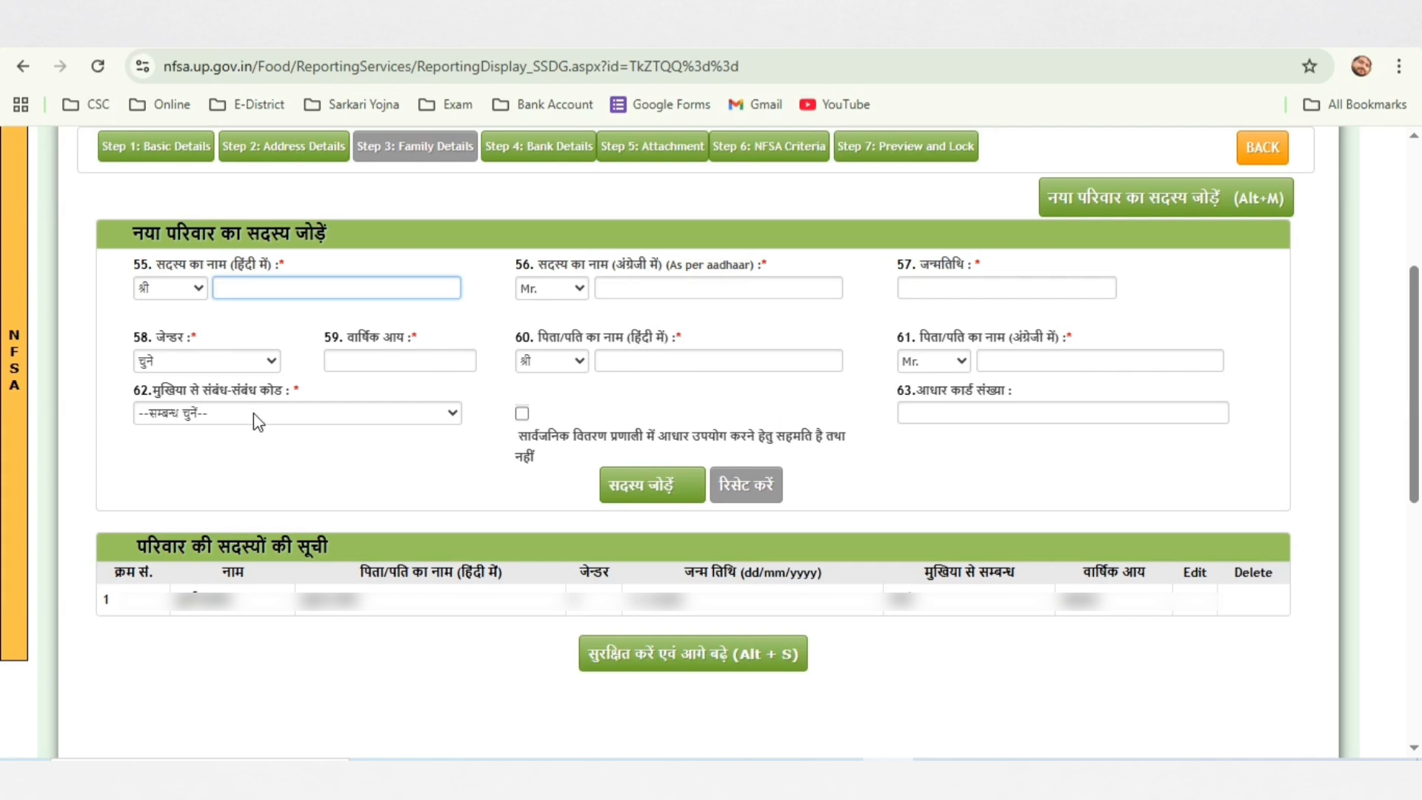
pyautogui.click(521, 413)
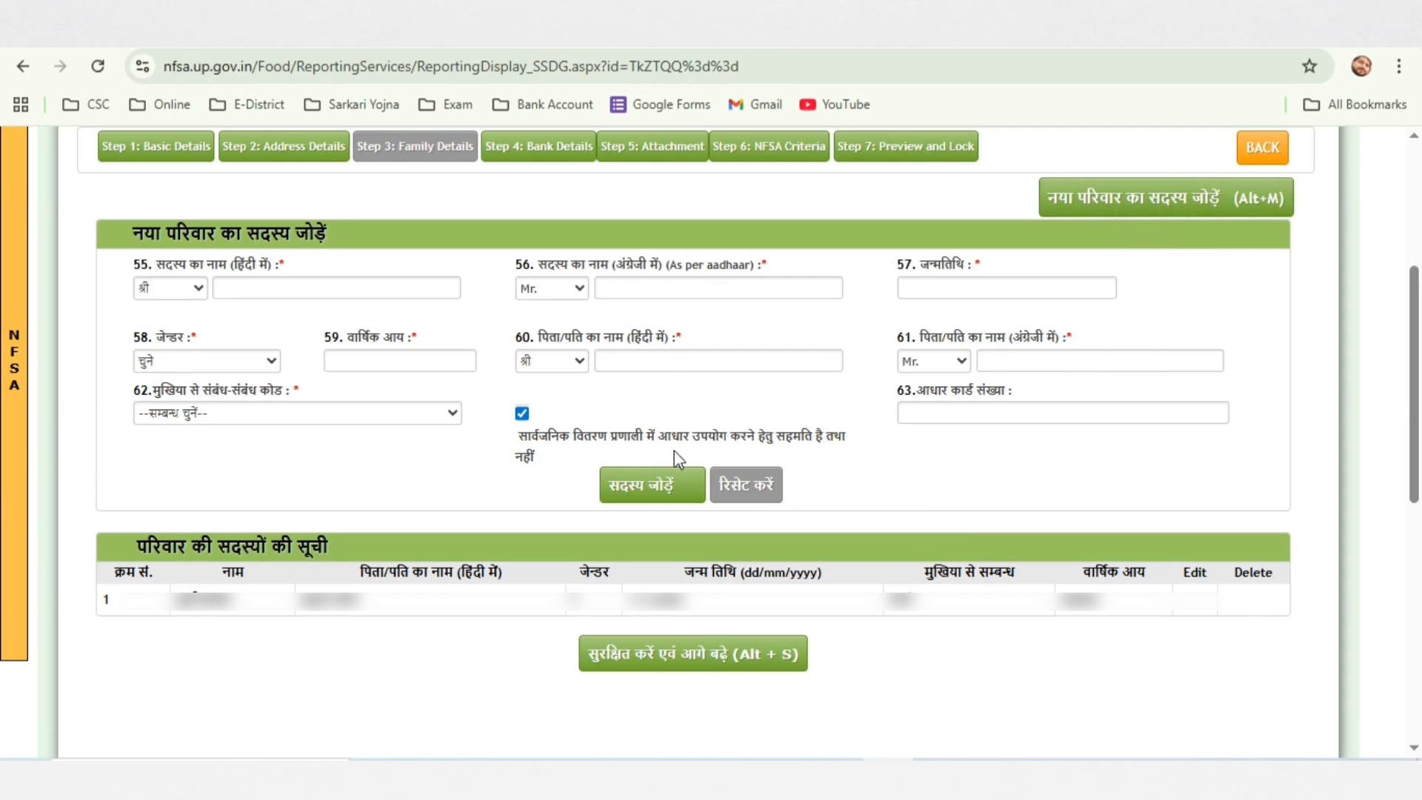
pyautogui.click(719, 676)
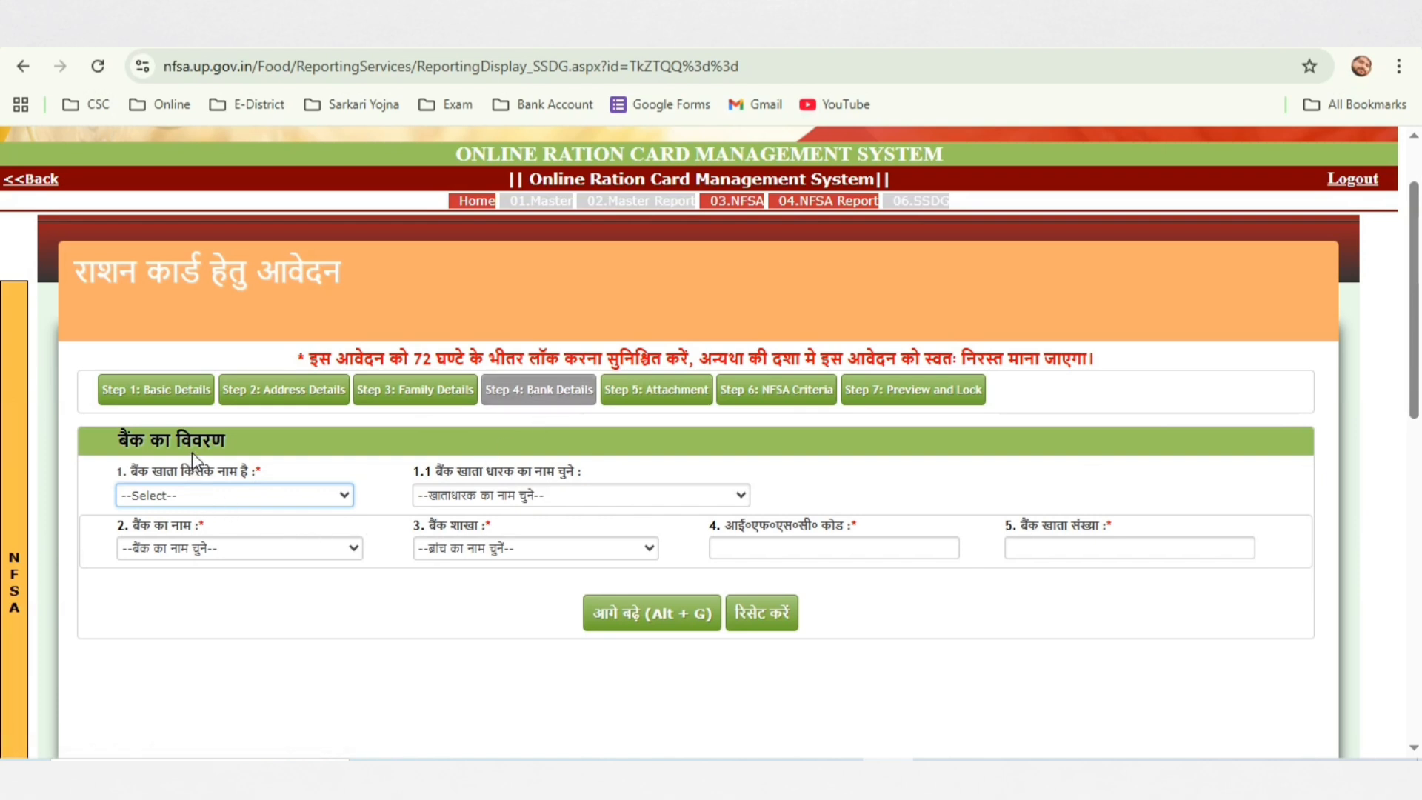
# - Set the bank account holder to मुखिया(स्वयं) के नाम and look through the available bank names
pyautogui.click(176, 493)
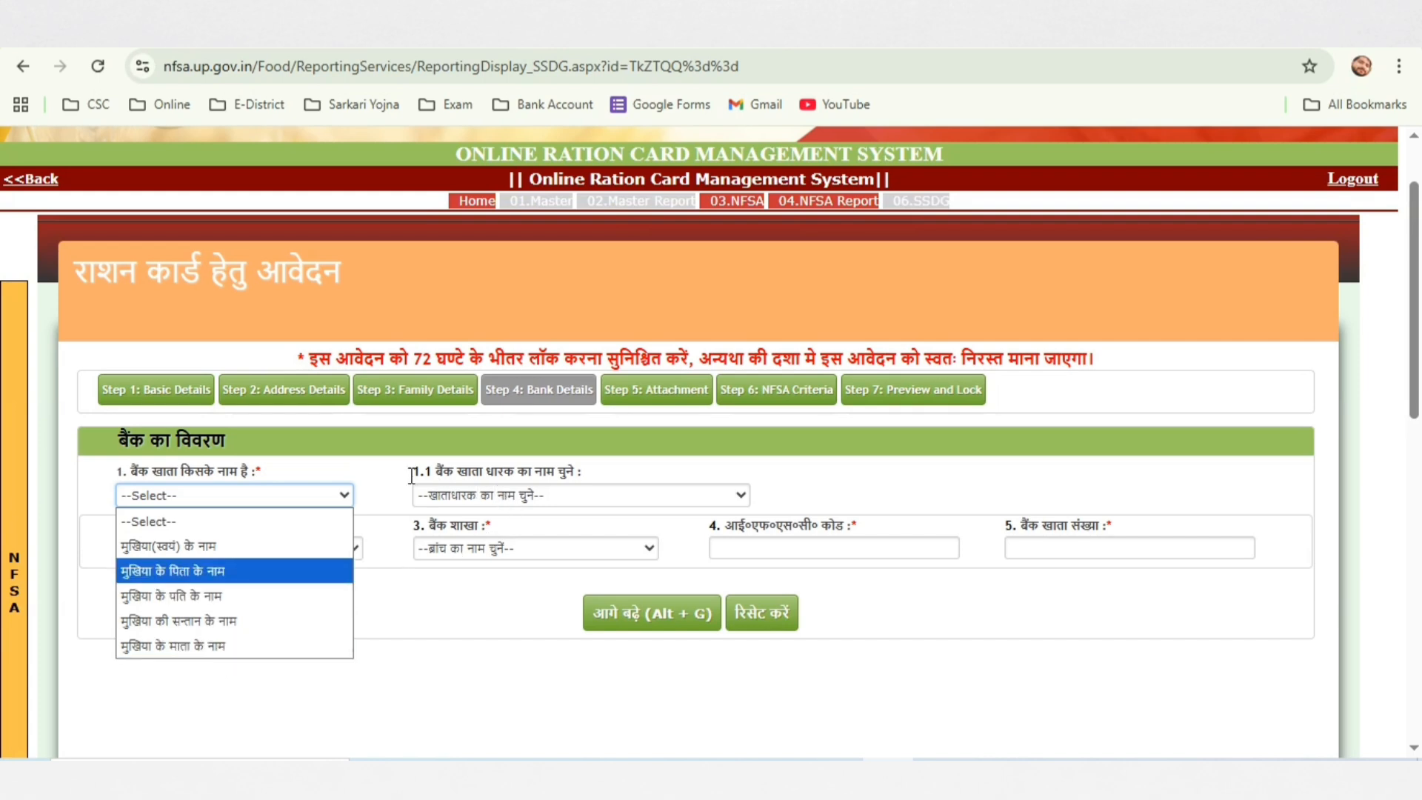
pyautogui.click(185, 548)
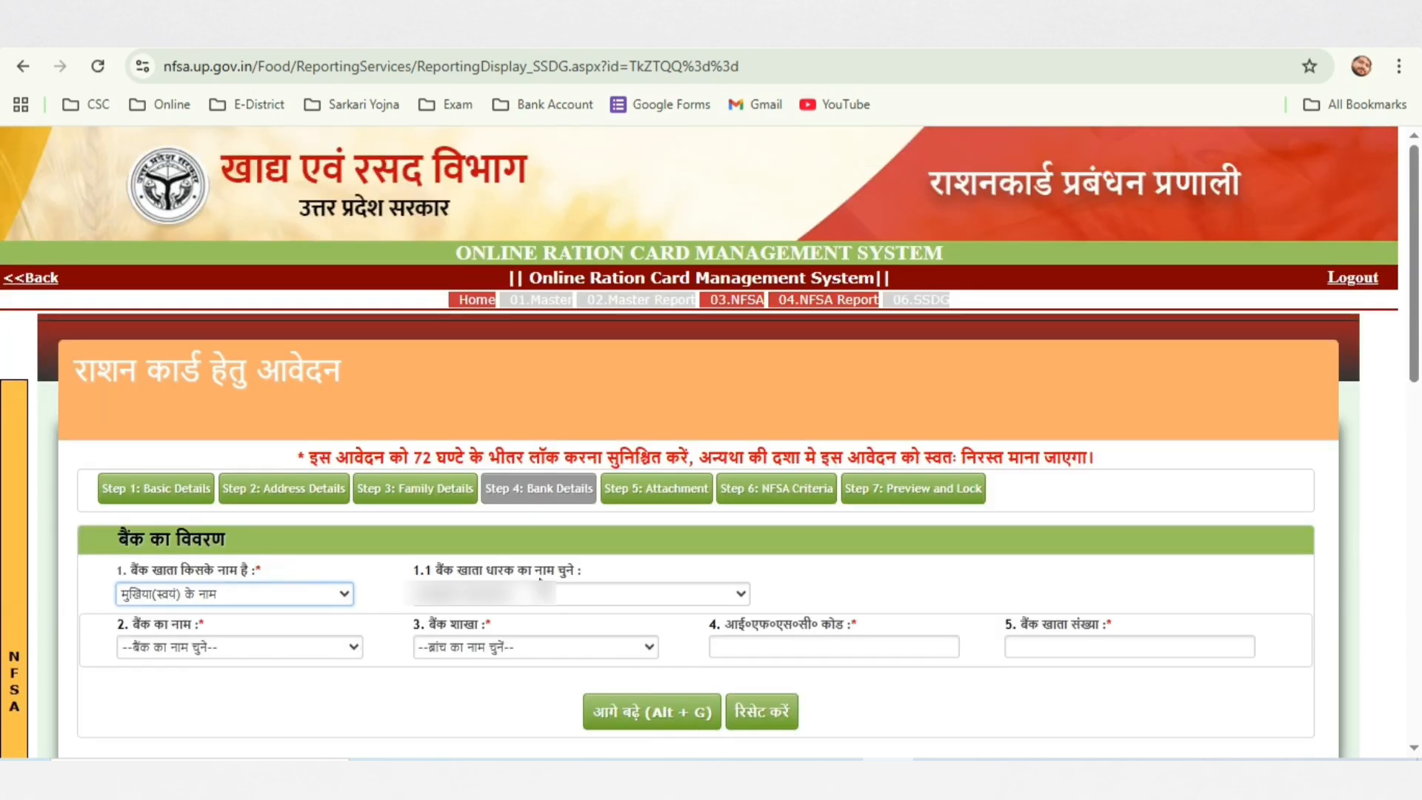
pyautogui.click(178, 651)
pyautogui.scroll(-2, 189, 549)
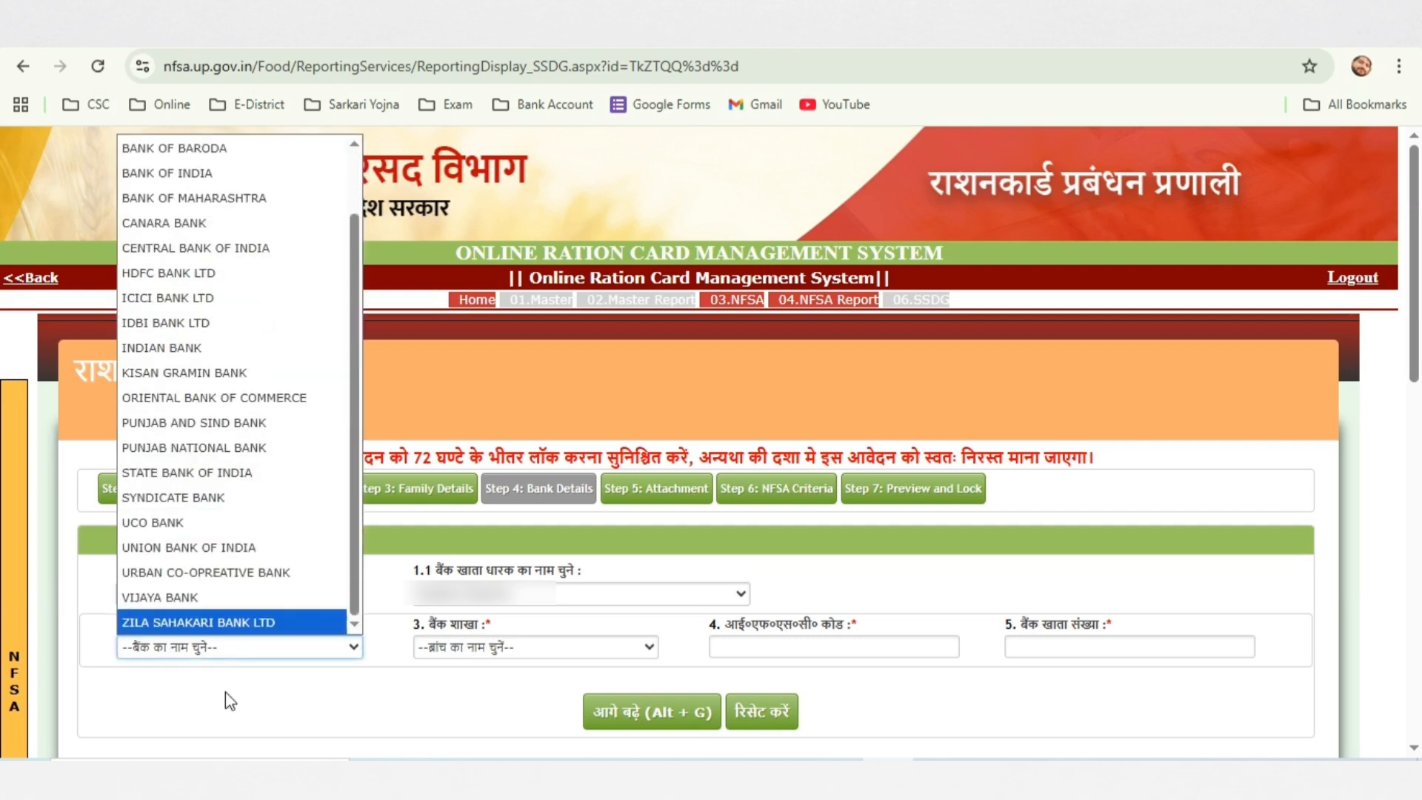
pyautogui.click(239, 678)
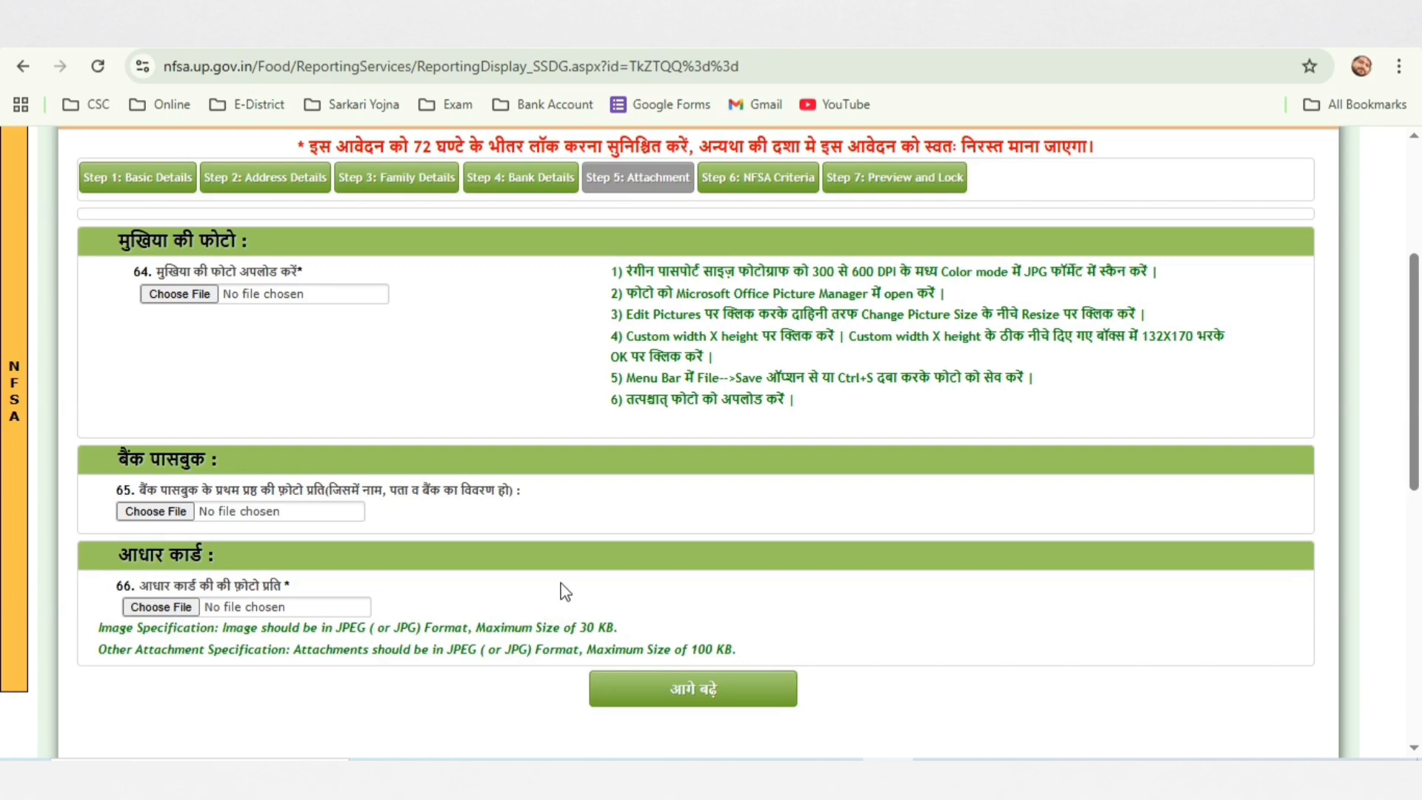
# - Submit the attachments page for the head's photo, bank passbook and Aadhaar card, and acknowledge the message
pyautogui.click(614, 702)
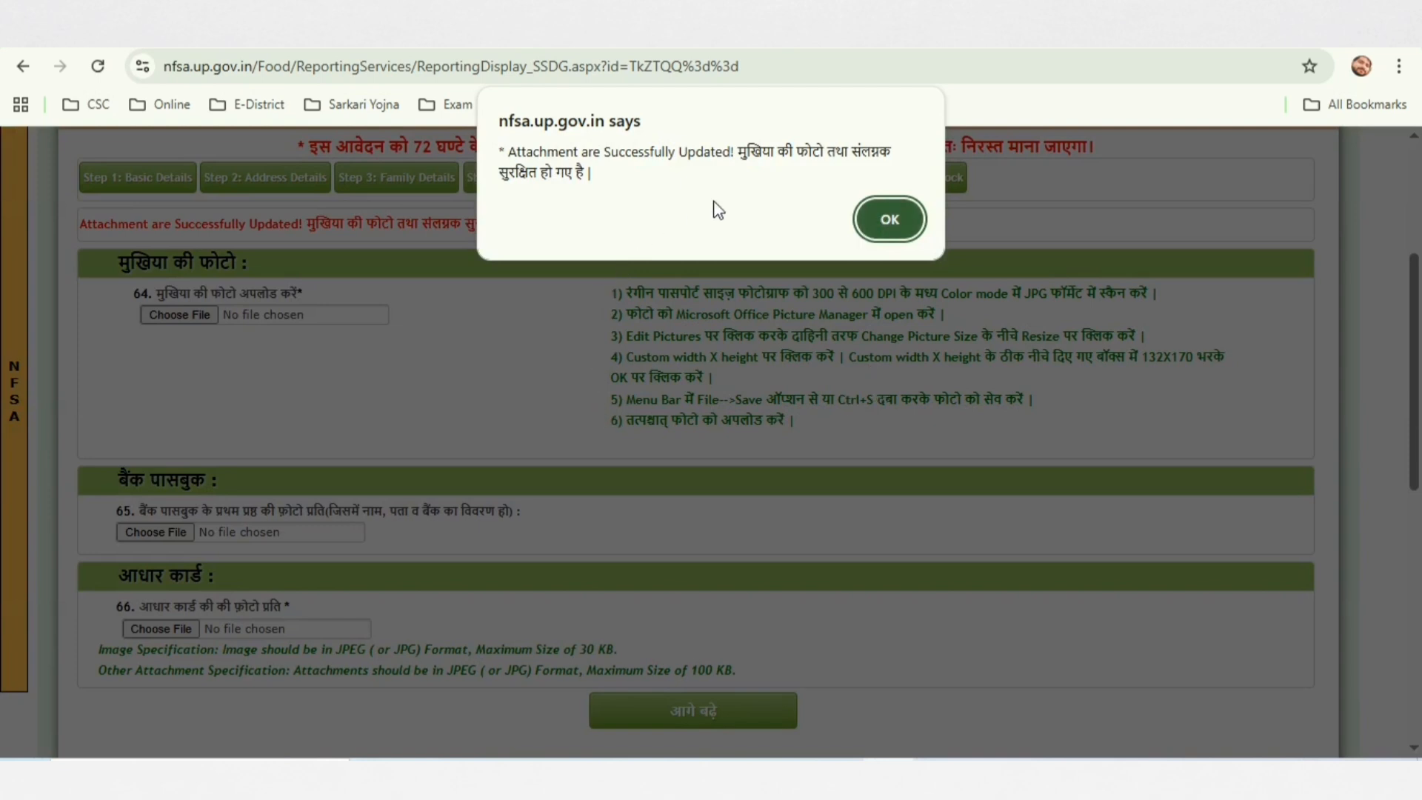
pyautogui.click(881, 219)
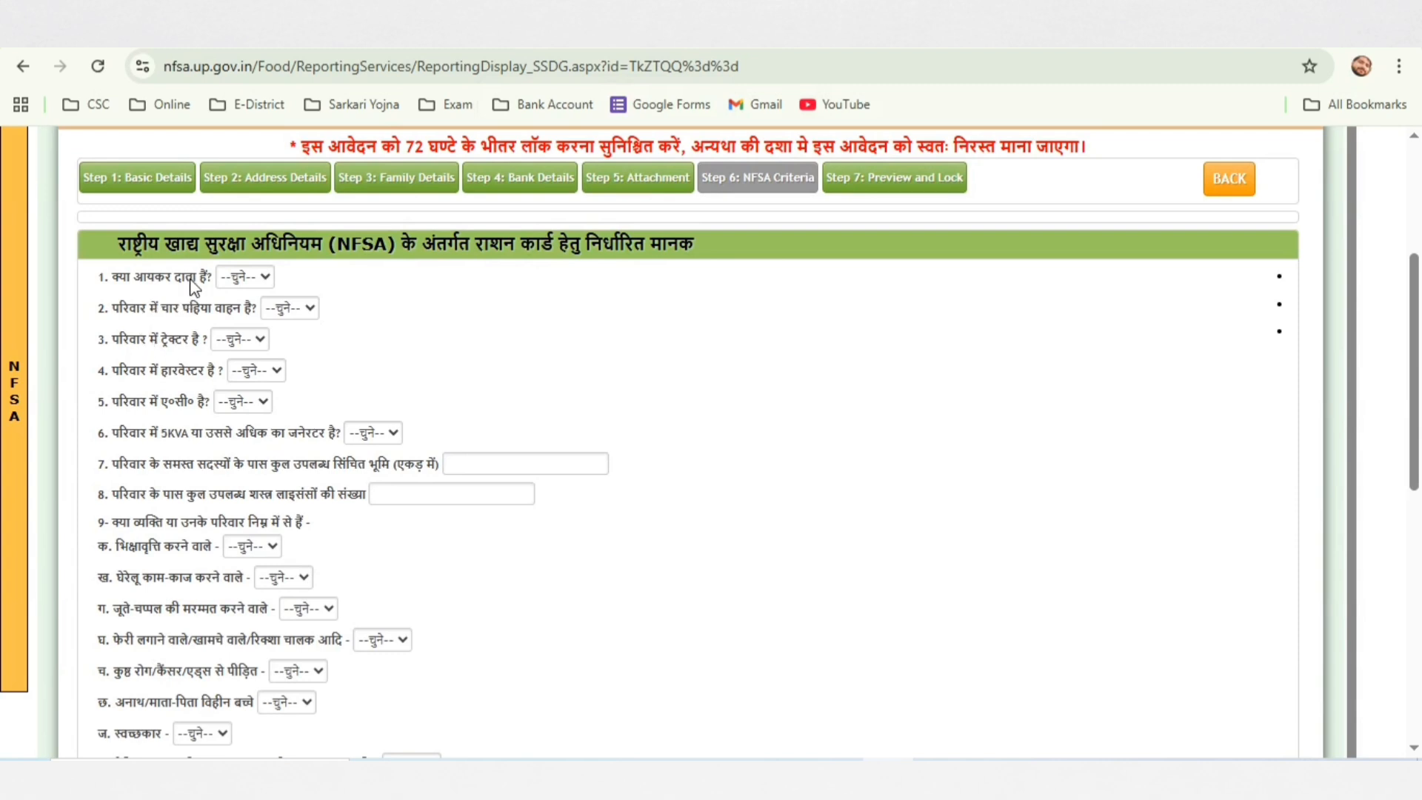
# - Answer नहीं to the NFSA criteria on income tax payer, four-wheeler and tractor, and review the remaining criteria
pyautogui.click(252, 278)
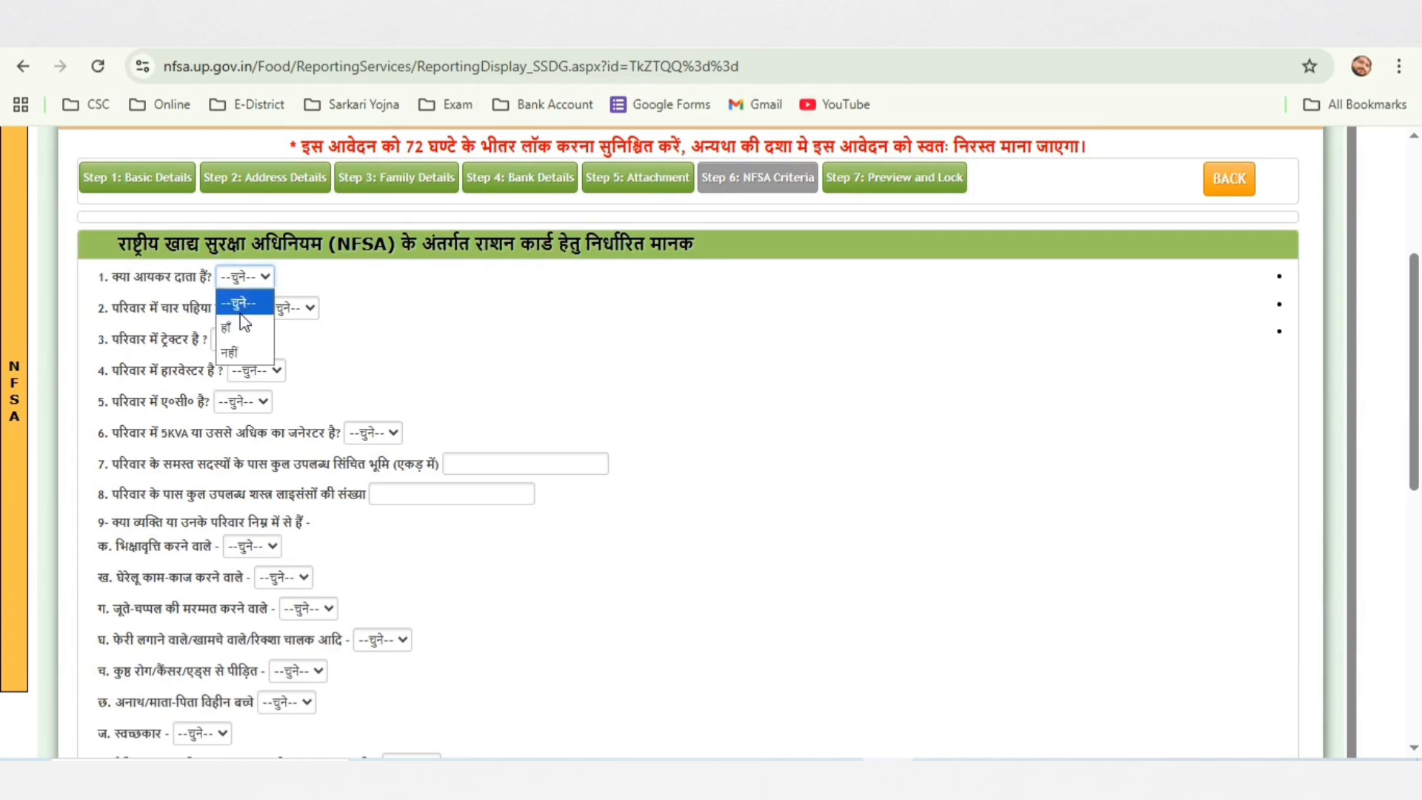
pyautogui.click(233, 353)
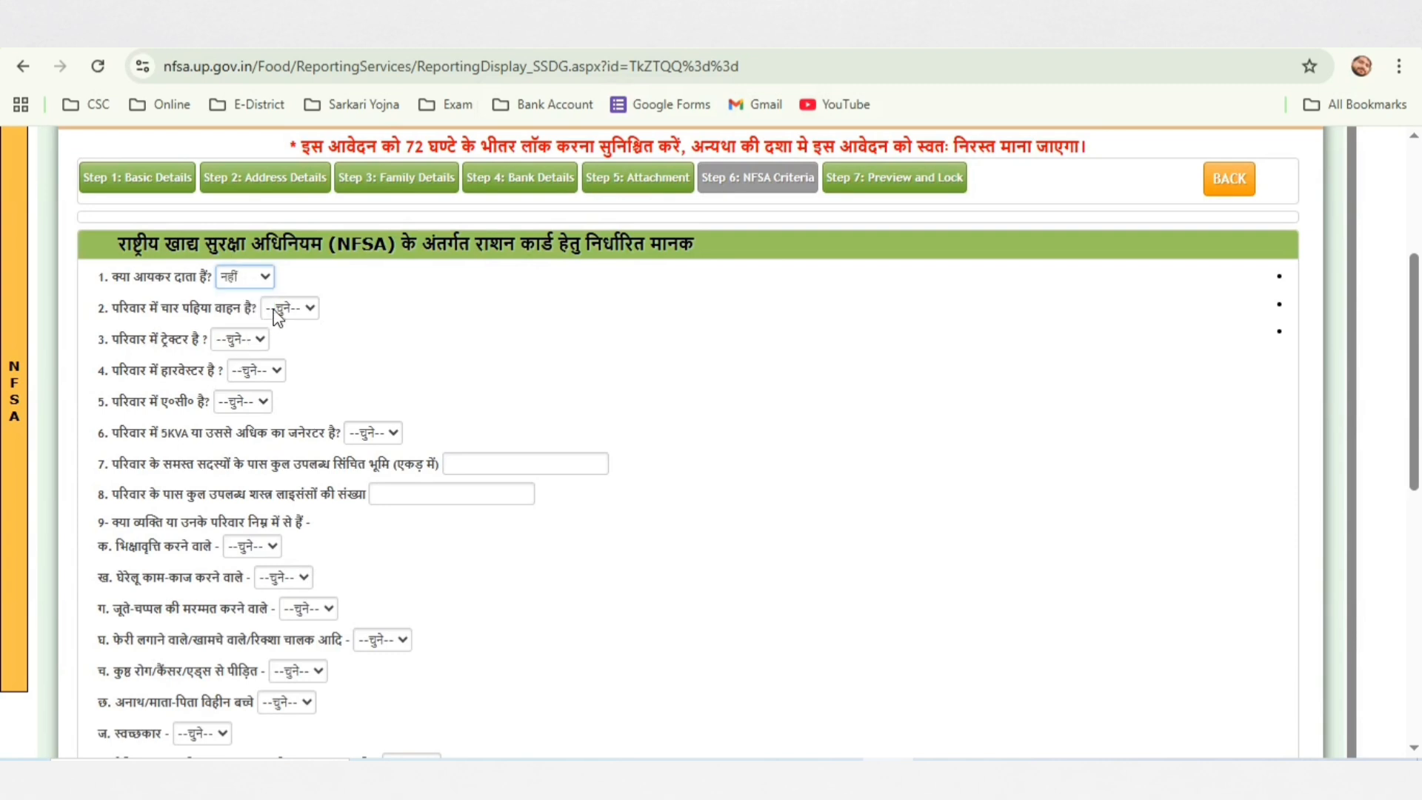
pyautogui.click(282, 309)
pyautogui.click(274, 384)
pyautogui.click(256, 345)
pyautogui.click(233, 412)
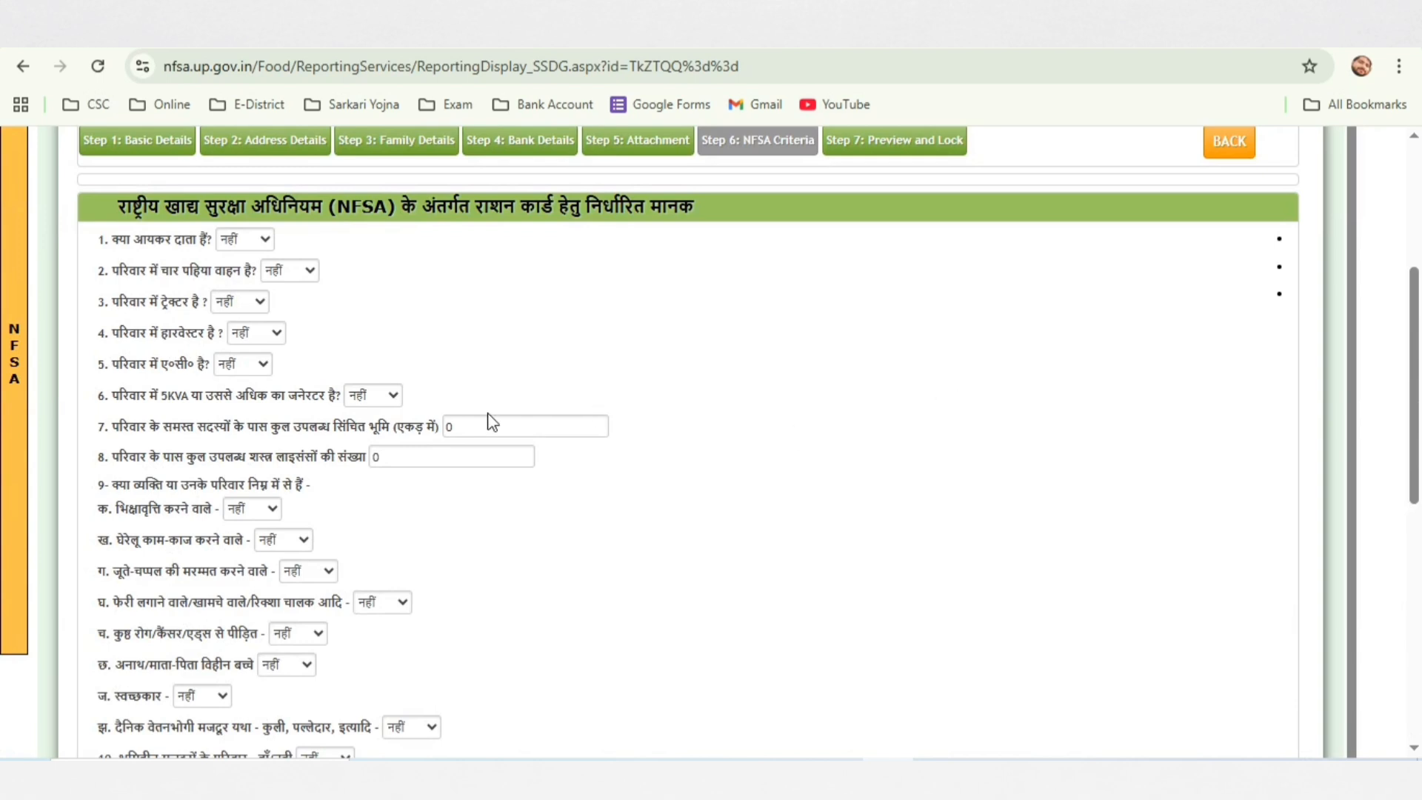
pyautogui.scroll(-5, 493, 423)
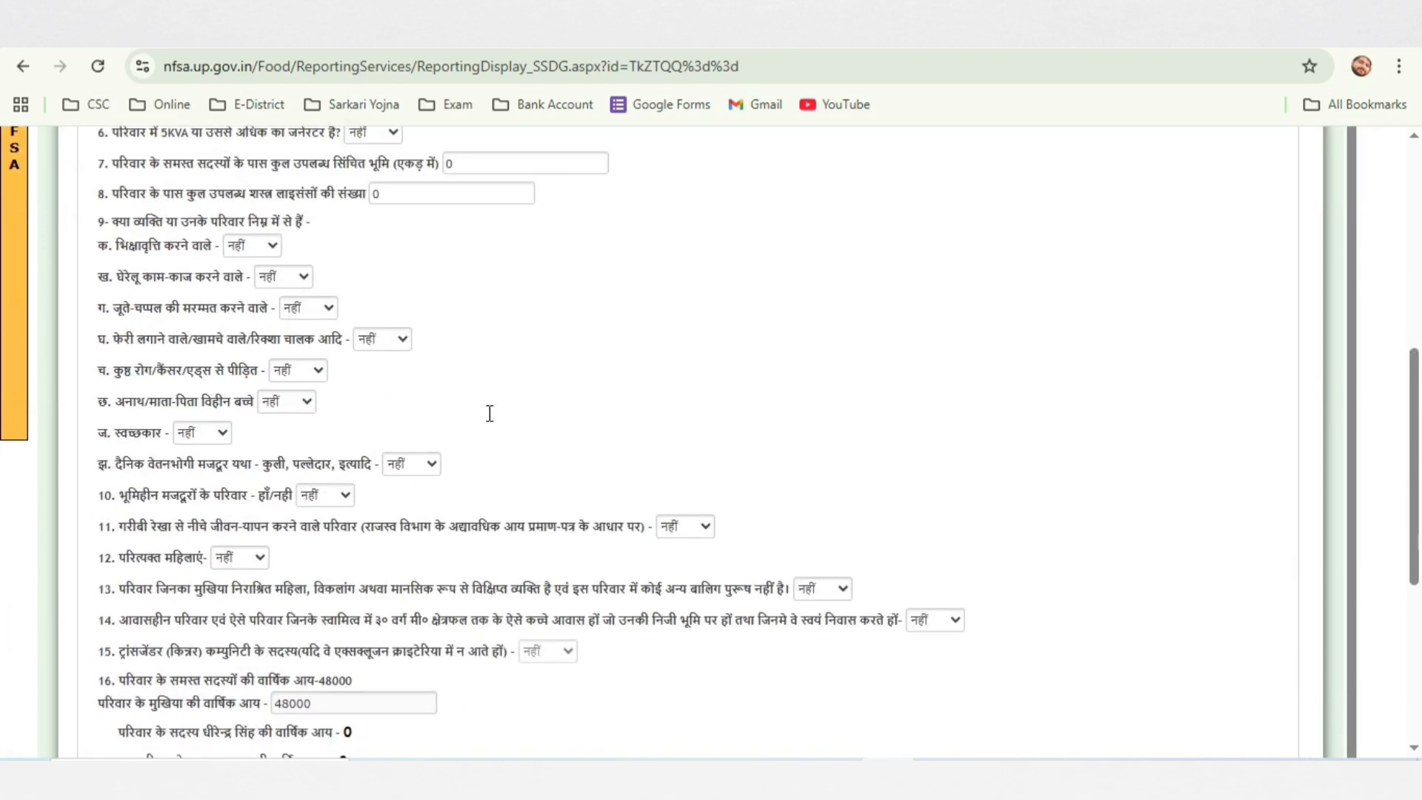
# - Save the NFSA criteria answers with the उद्घोषणा declaration ticked, and review the application's draft copy from start to end
pyautogui.scroll(-3, 553, 400)
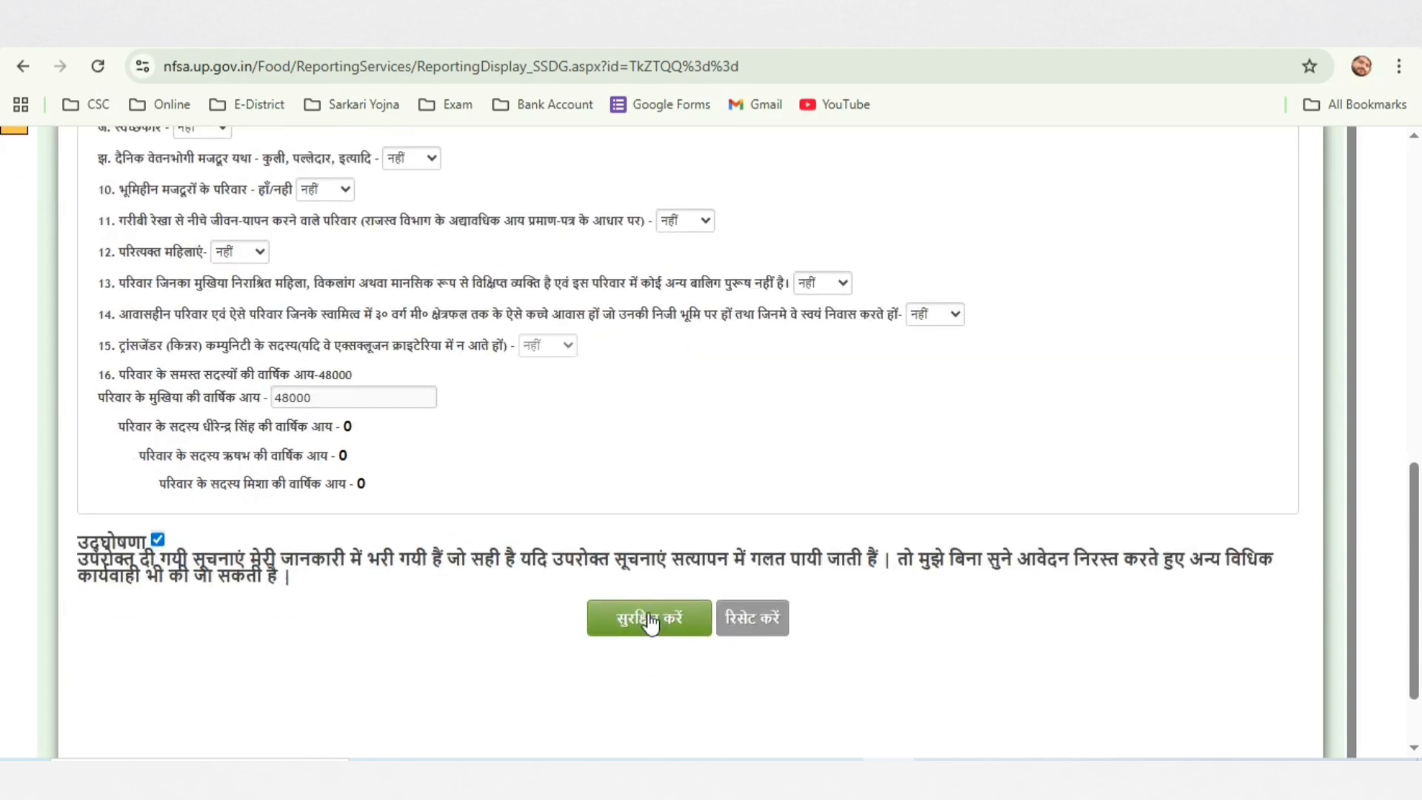
pyautogui.click(651, 621)
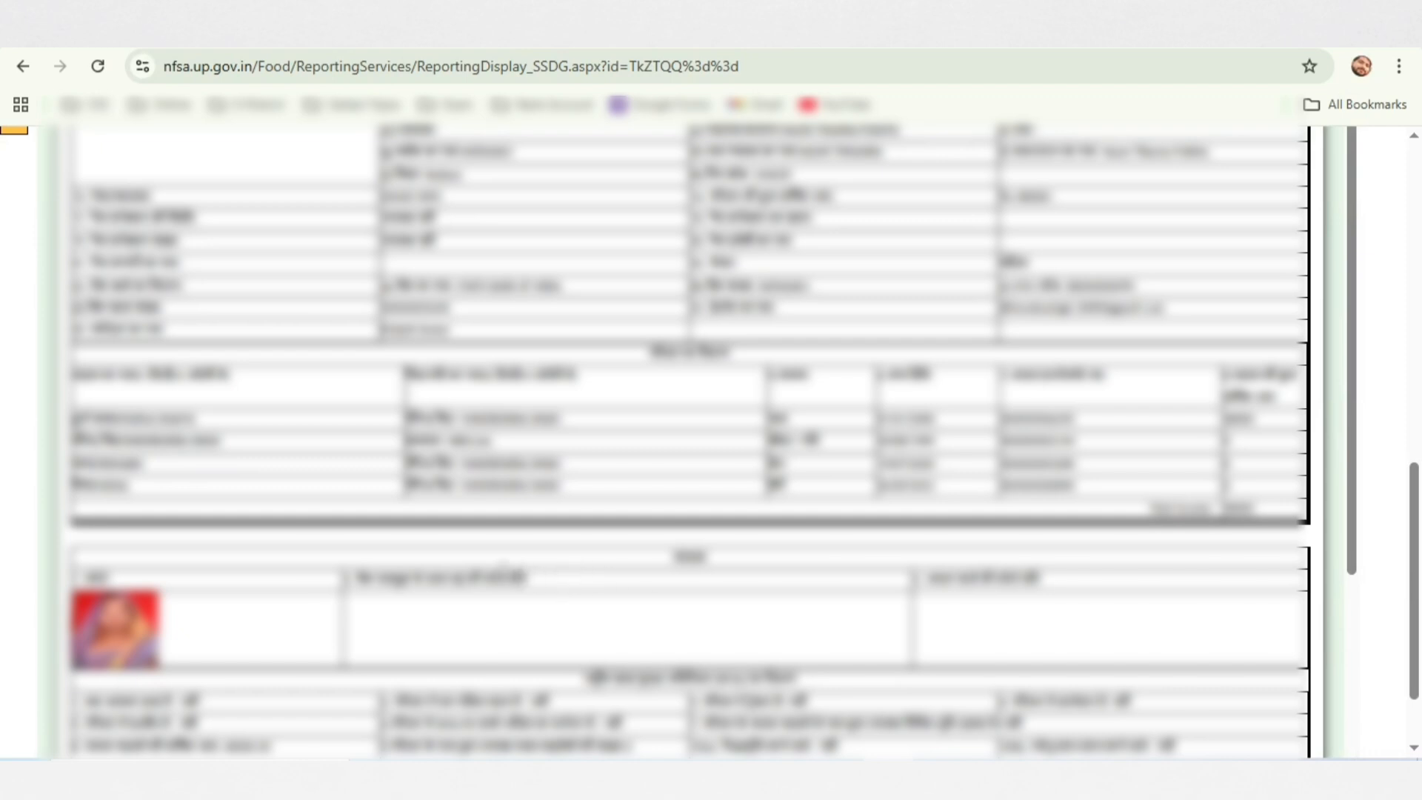
pyautogui.scroll(15, 504, 567)
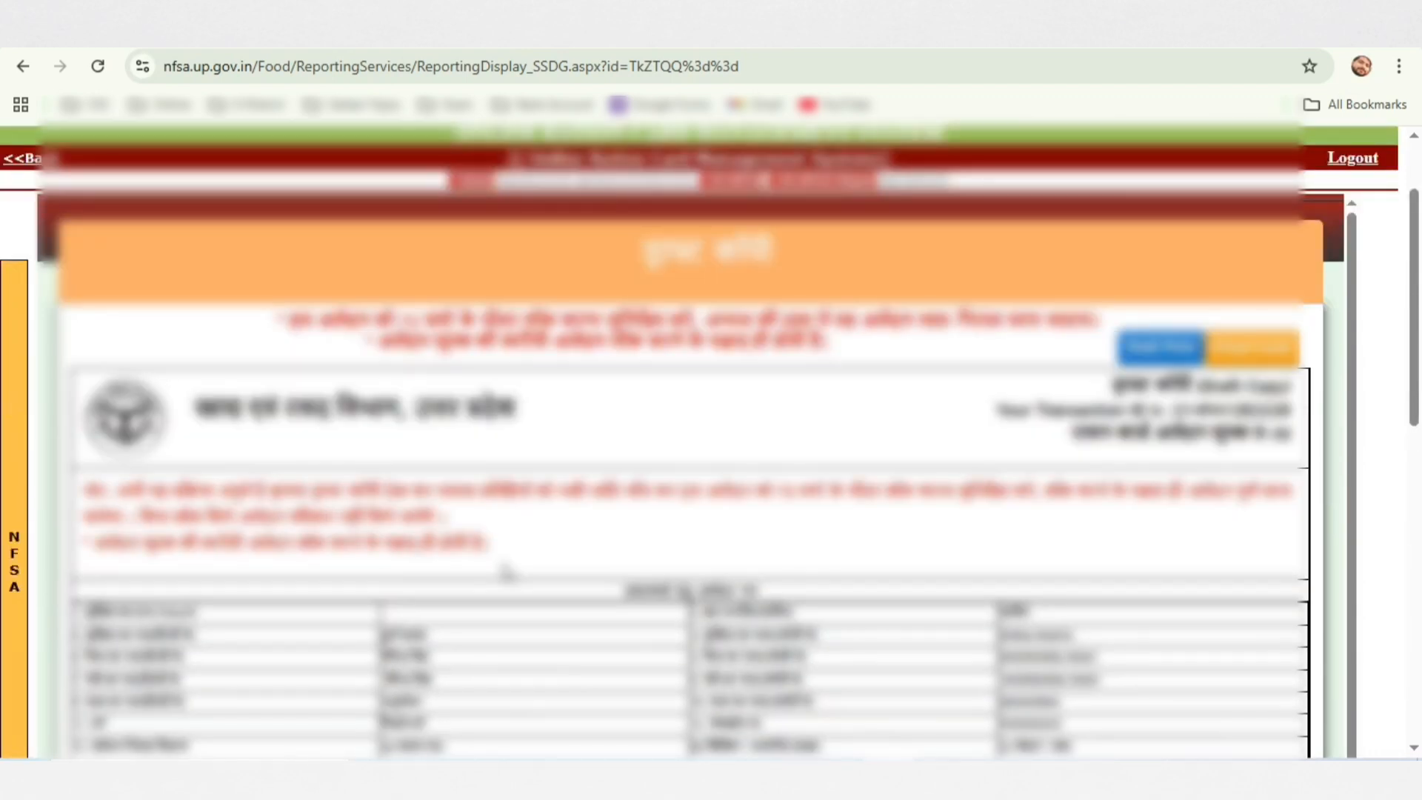
pyautogui.scroll(-5, 506, 572)
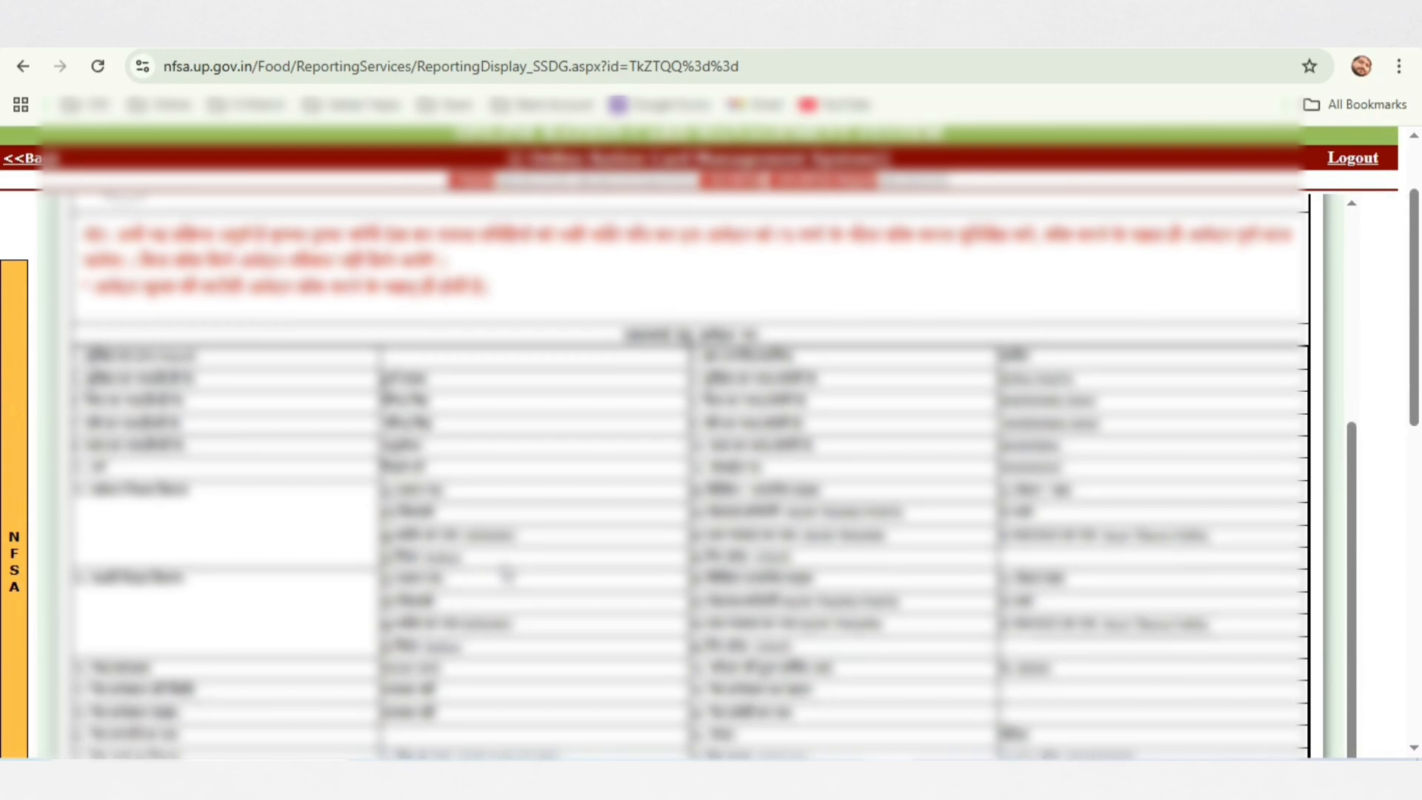
pyautogui.scroll(-10, 704, 570)
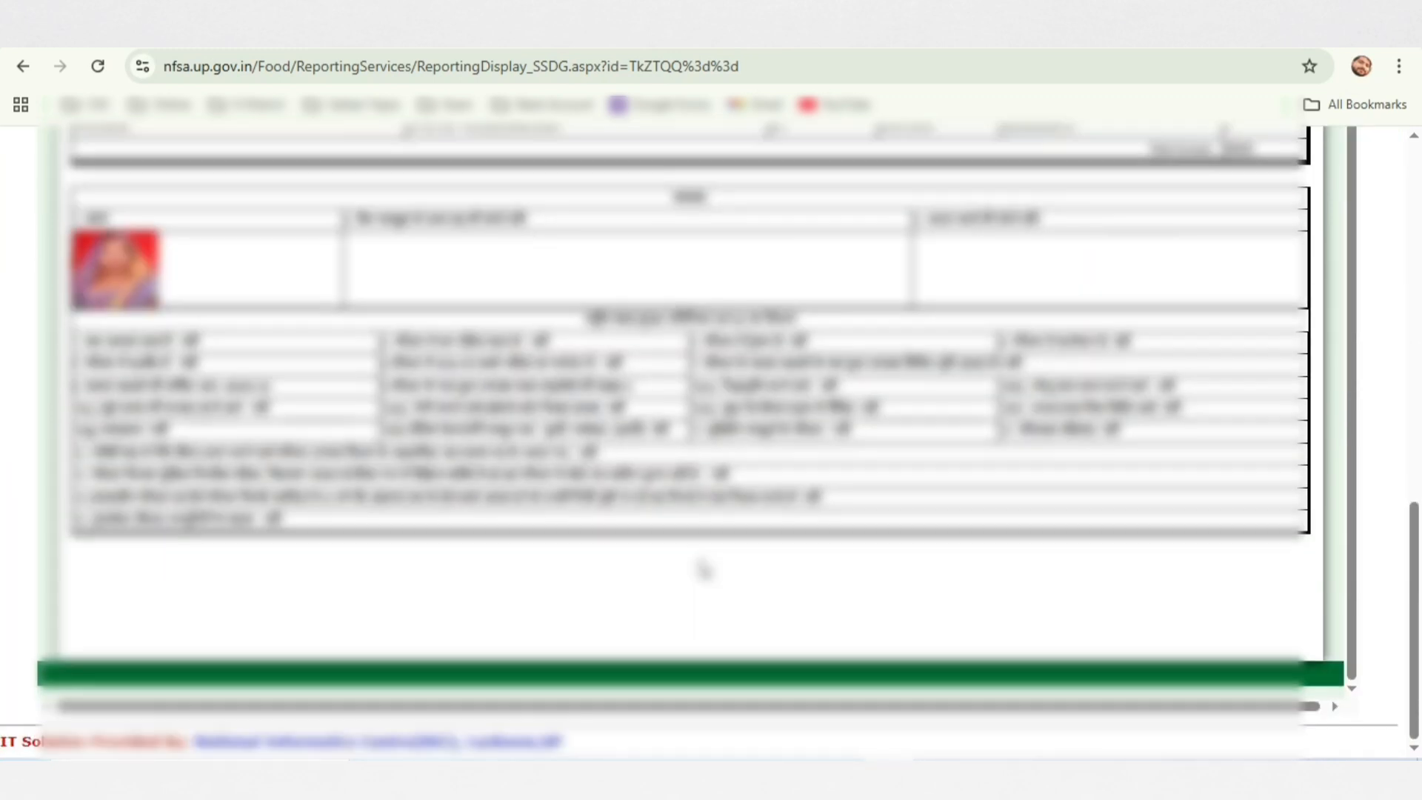
pyautogui.scroll(15, 703, 570)
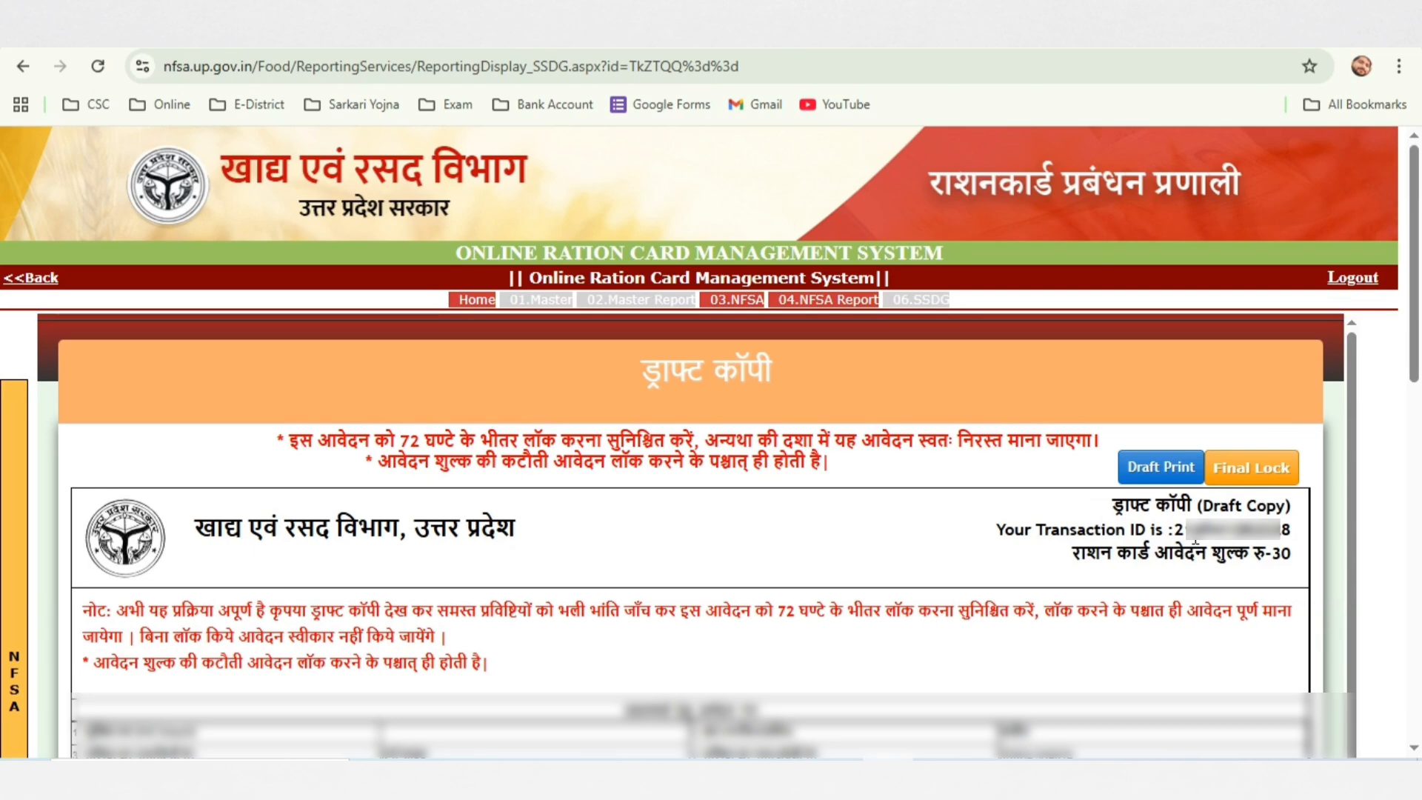
# - Final-lock the ration card application from its draft copy, accept the lock confirmation, and look over the acknowledgement receipt
pyautogui.scroll(-3, 830, 581)
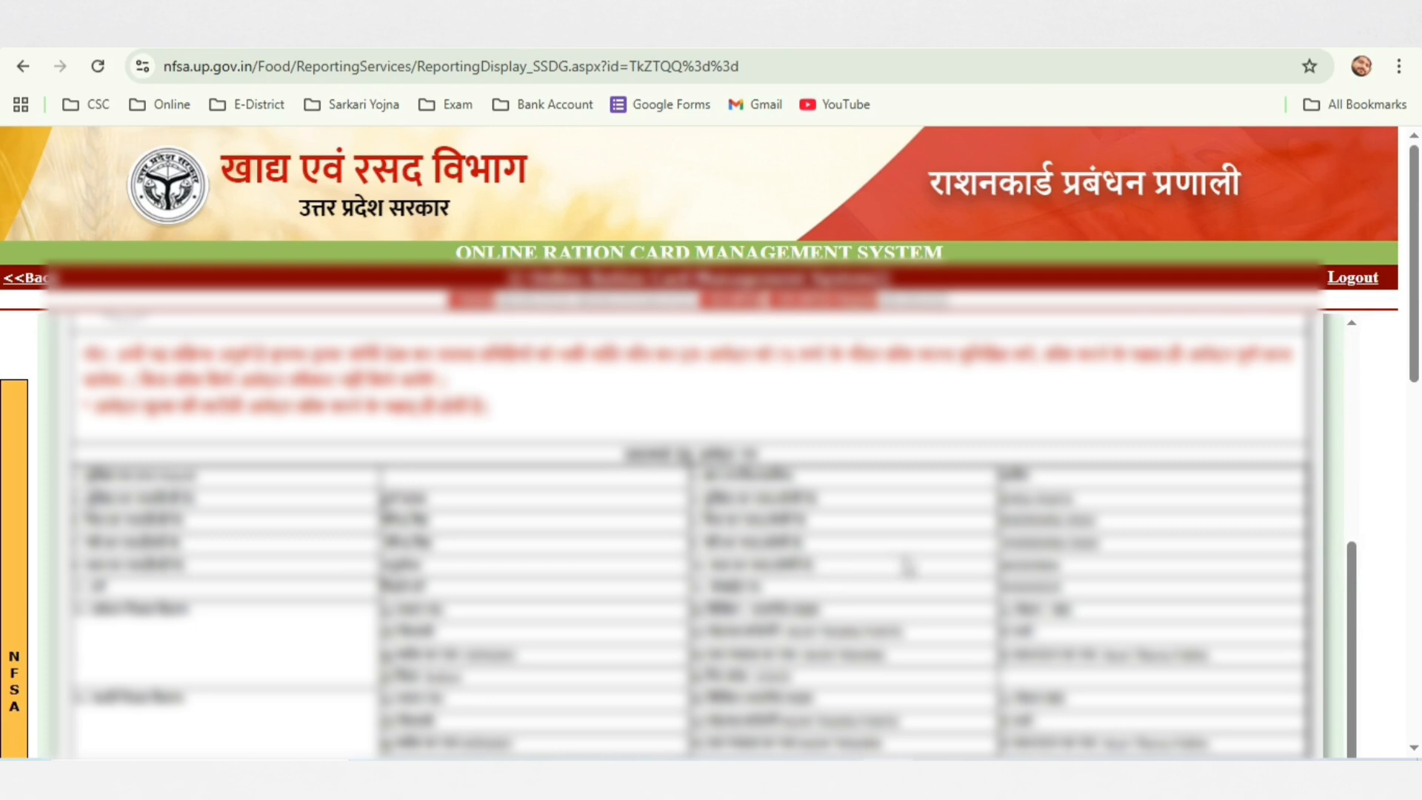
pyautogui.scroll(3, 908, 566)
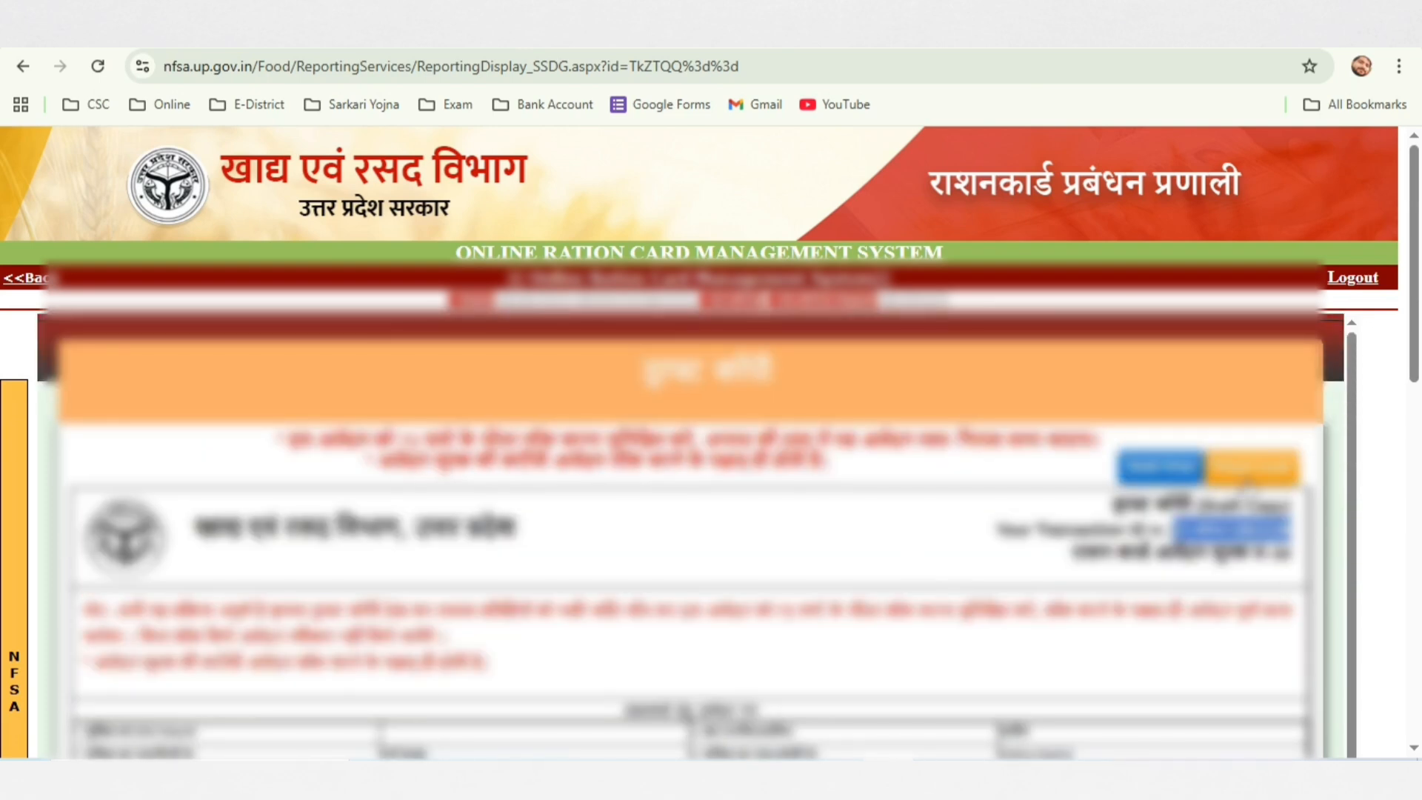
pyautogui.click(1248, 470)
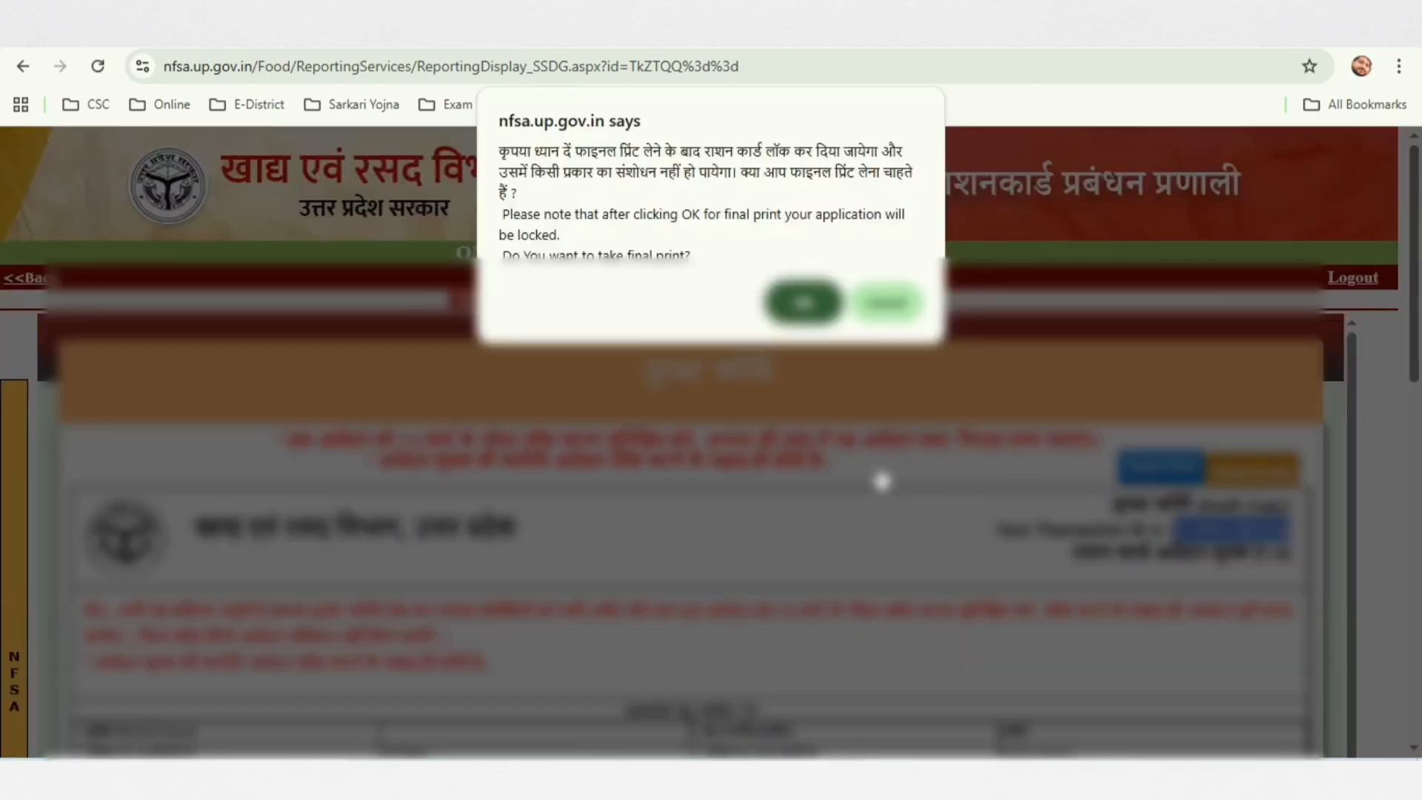
pyautogui.click(803, 302)
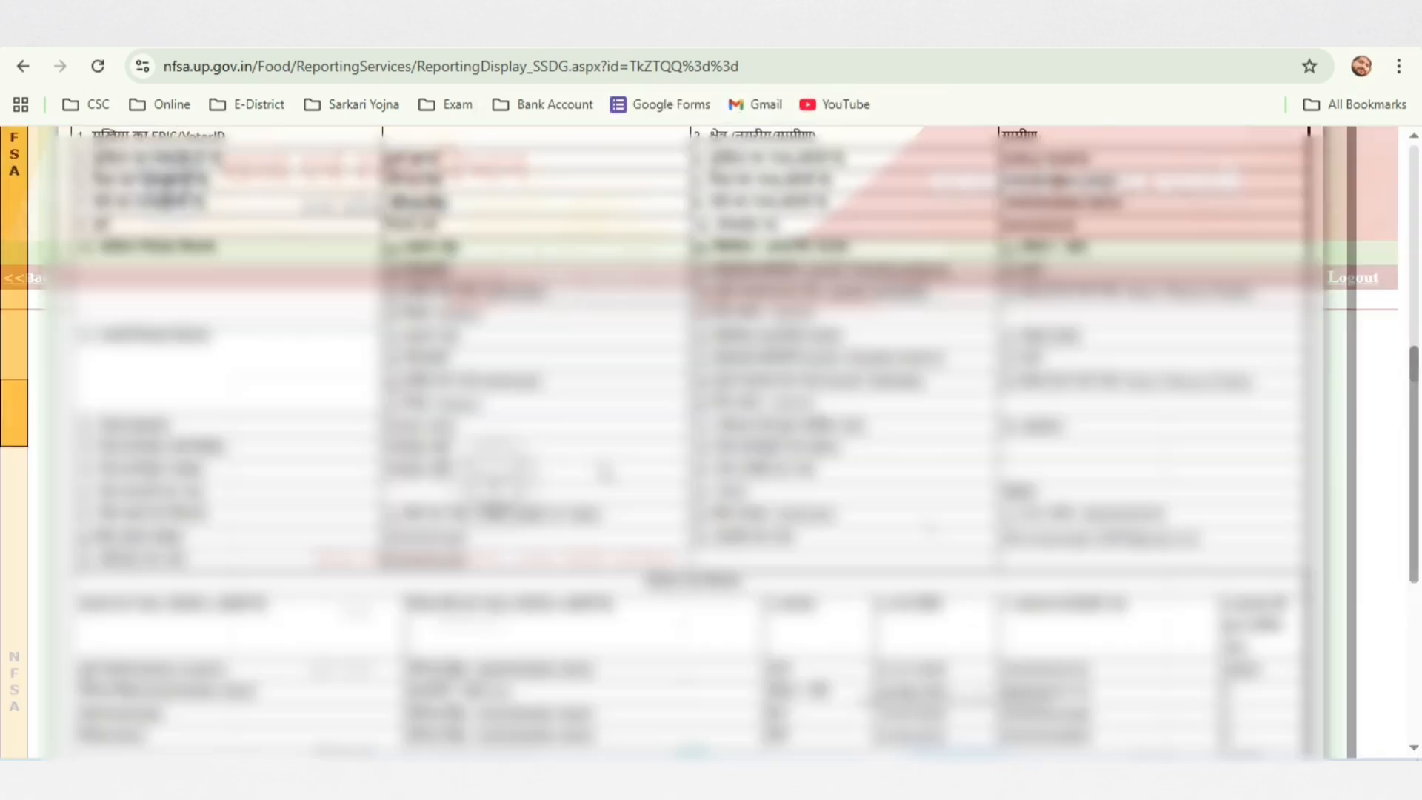
pyautogui.scroll(4, 606, 474)
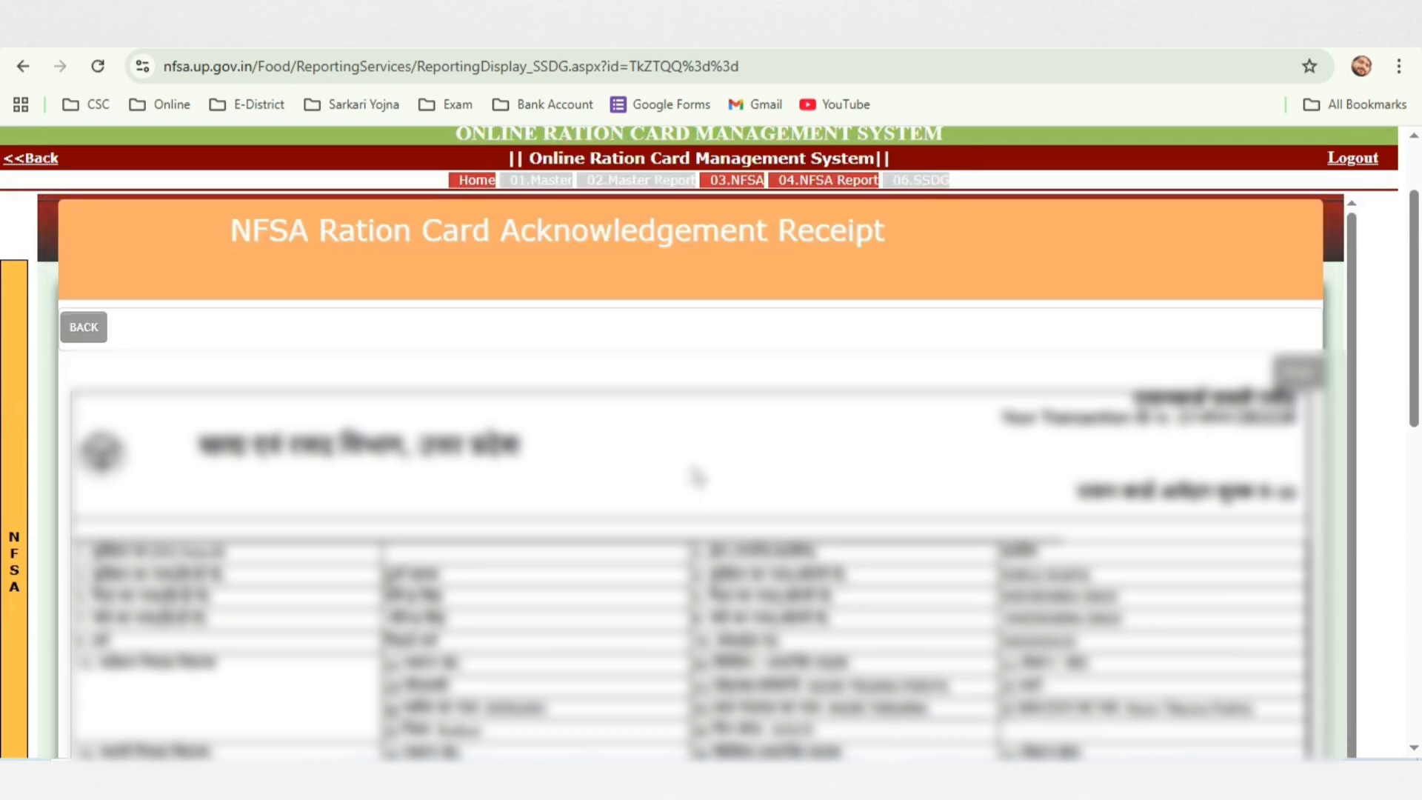
pyautogui.scroll(1, 697, 477)
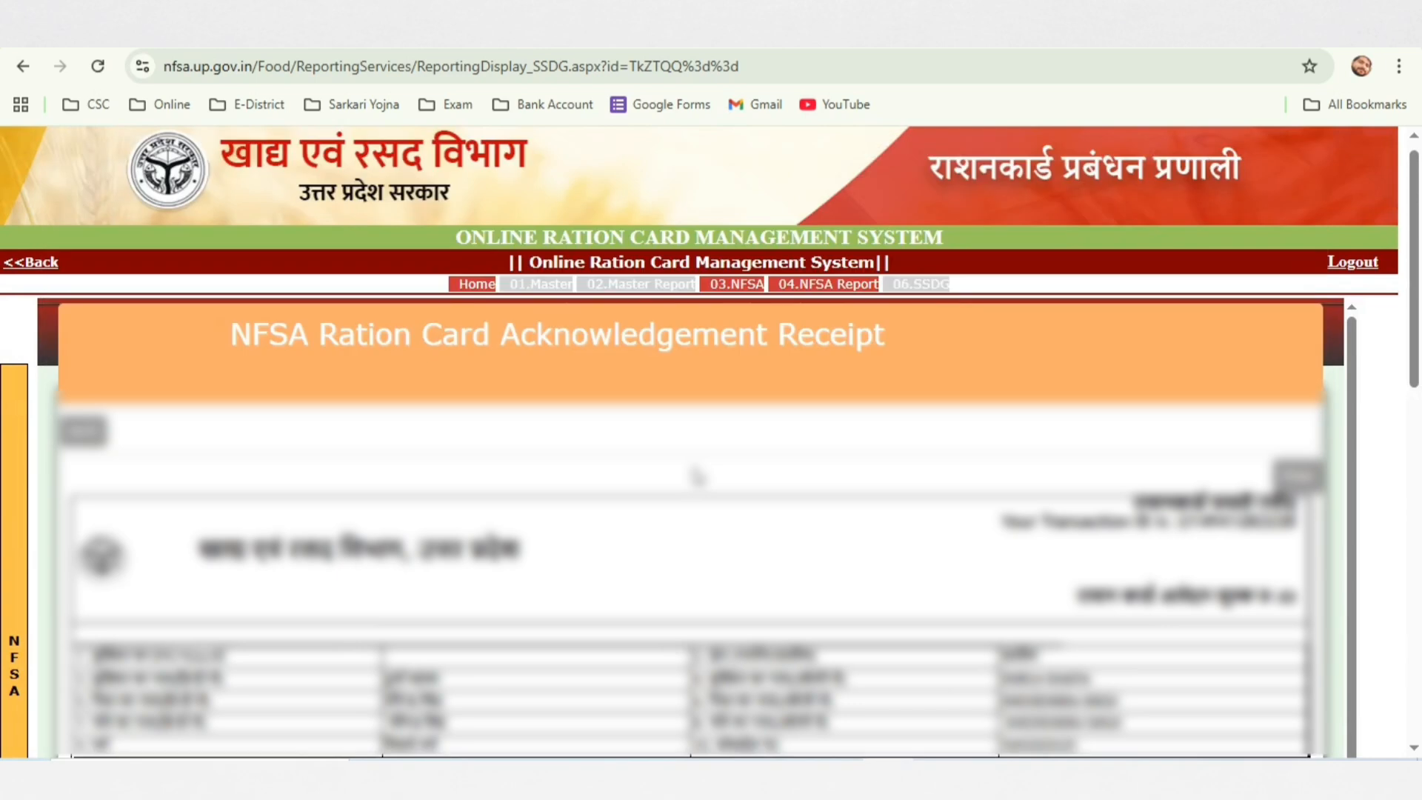